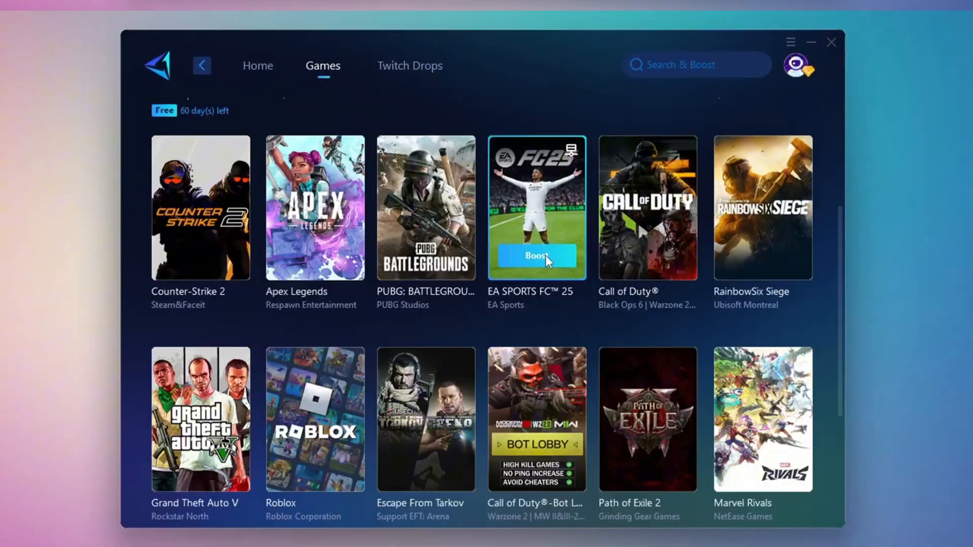
{"action": "scroll", "coordinate": [546, 252], "scroll_direction": "down", "scroll_amount": 2}
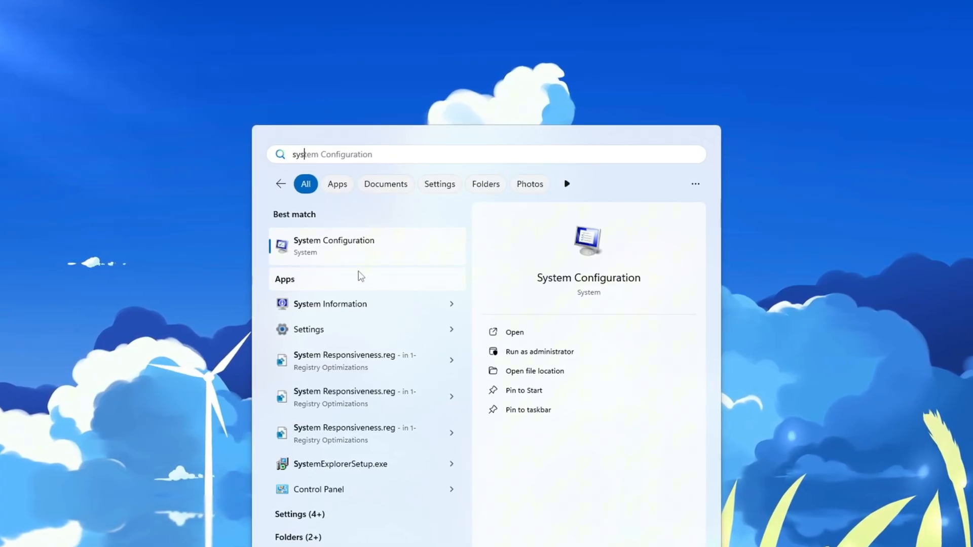
Step: In msconfig's advanced boot options, enable Number of processors and choose all 16
{"action": "left_click", "coordinate": [400, 251]}
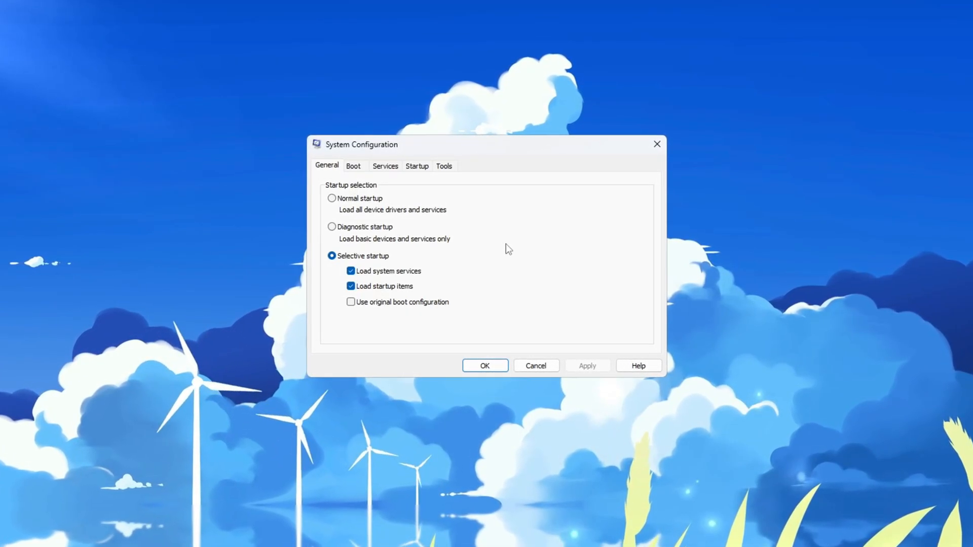
{"action": "left_click", "coordinate": [351, 167]}
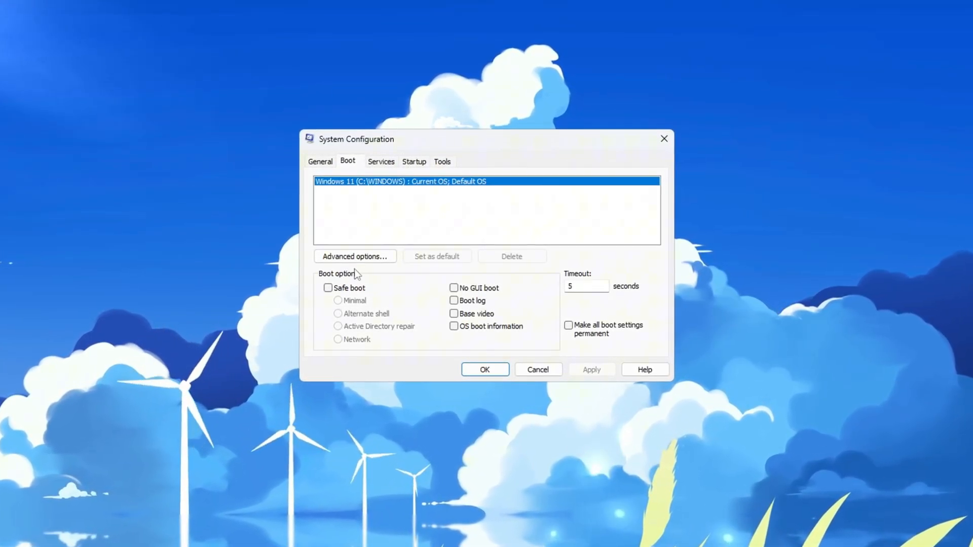
{"action": "left_click", "coordinate": [373, 258]}
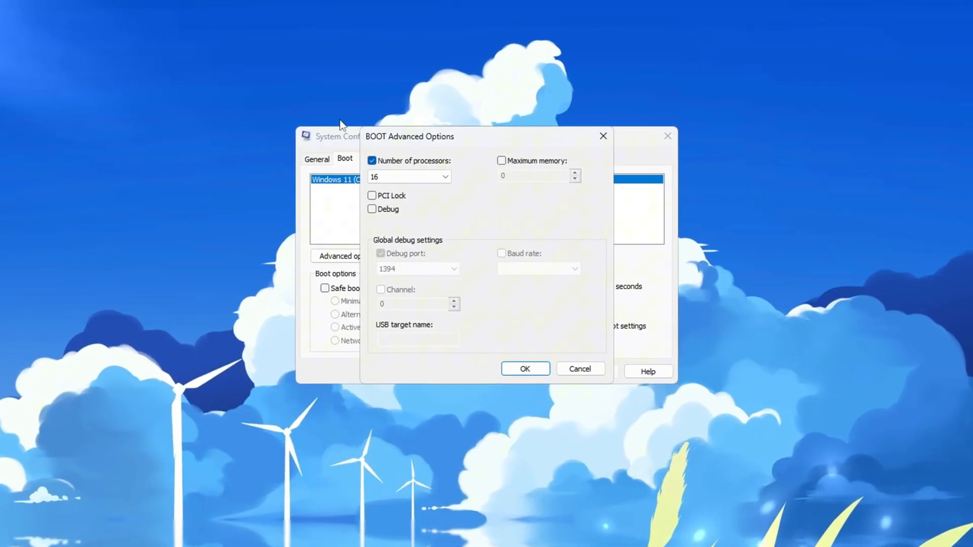
{"action": "left_click", "coordinate": [371, 161]}
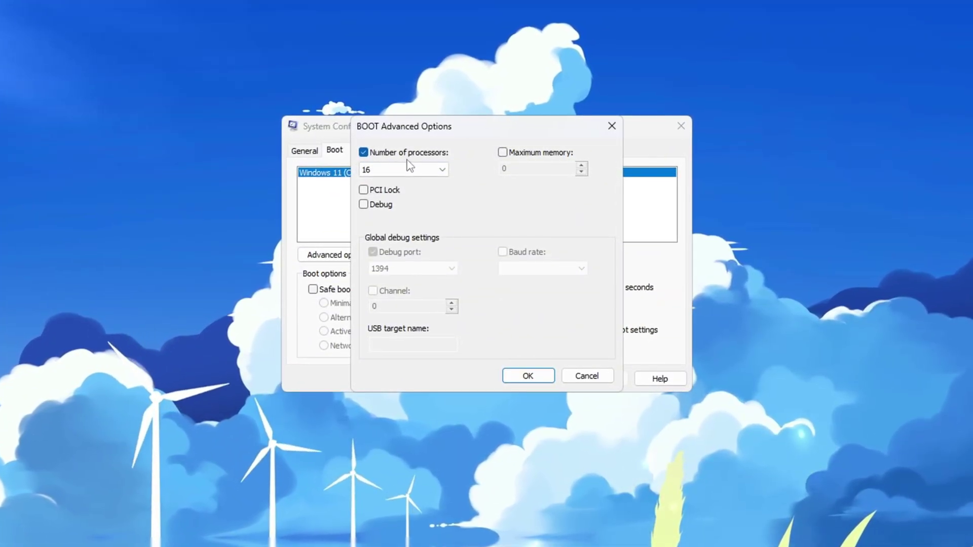
{"action": "left_click", "coordinate": [392, 170]}
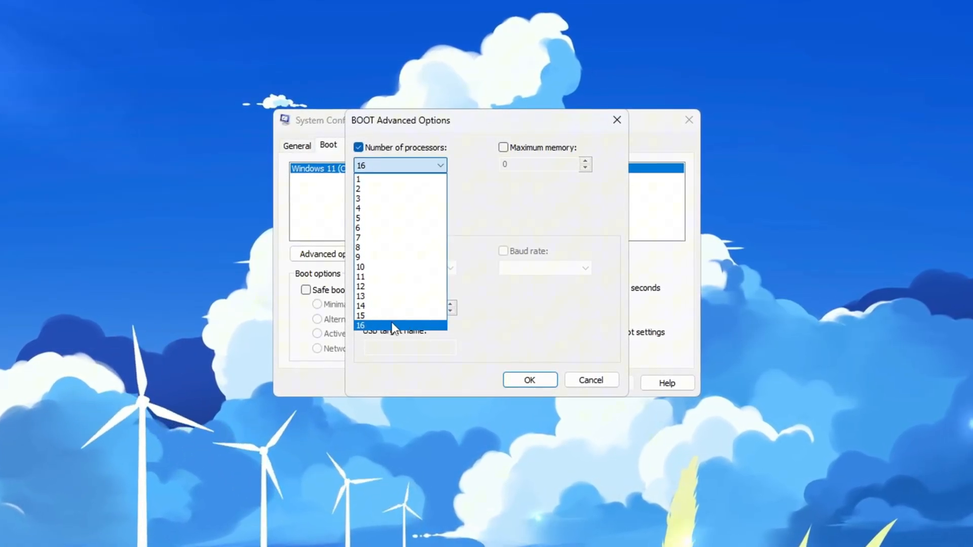
{"action": "left_click", "coordinate": [418, 329]}
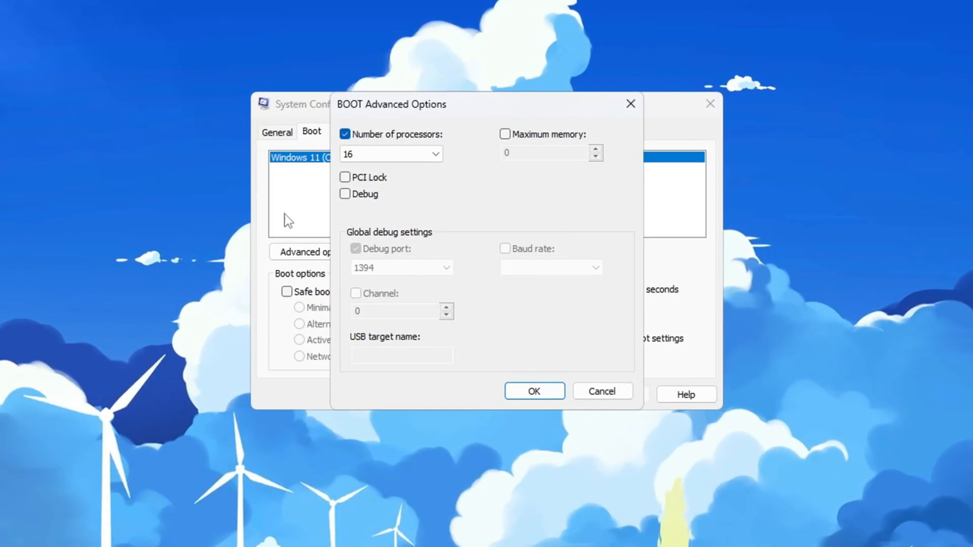
Step: Confirm the advanced options, apply the boot changes and close System Configuration
{"action": "left_click", "coordinate": [535, 392]}
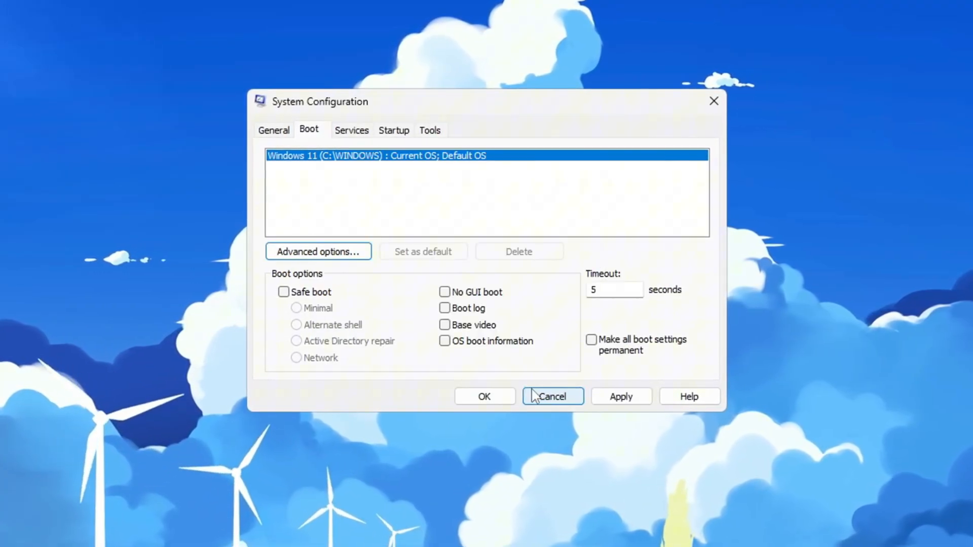
{"action": "left_click", "coordinate": [632, 403]}
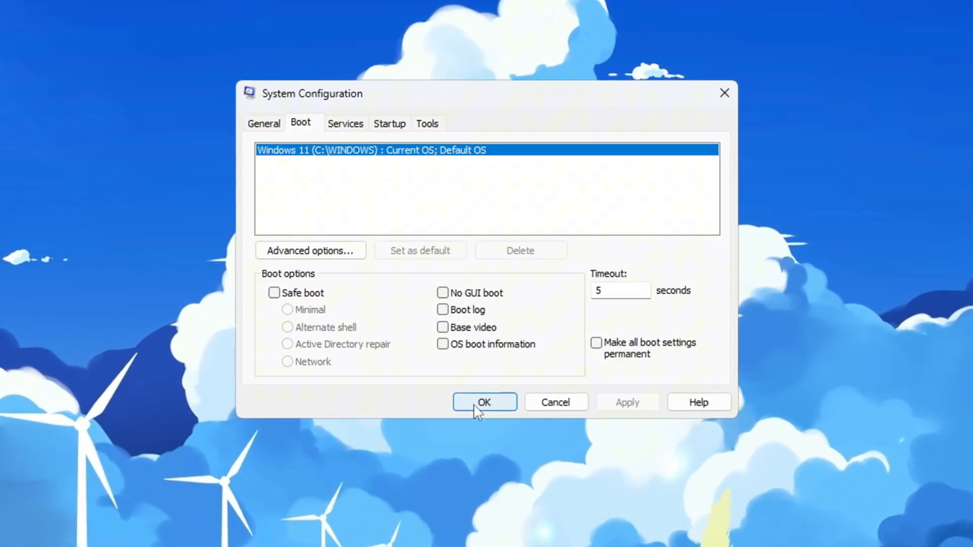
{"action": "left_click", "coordinate": [474, 405]}
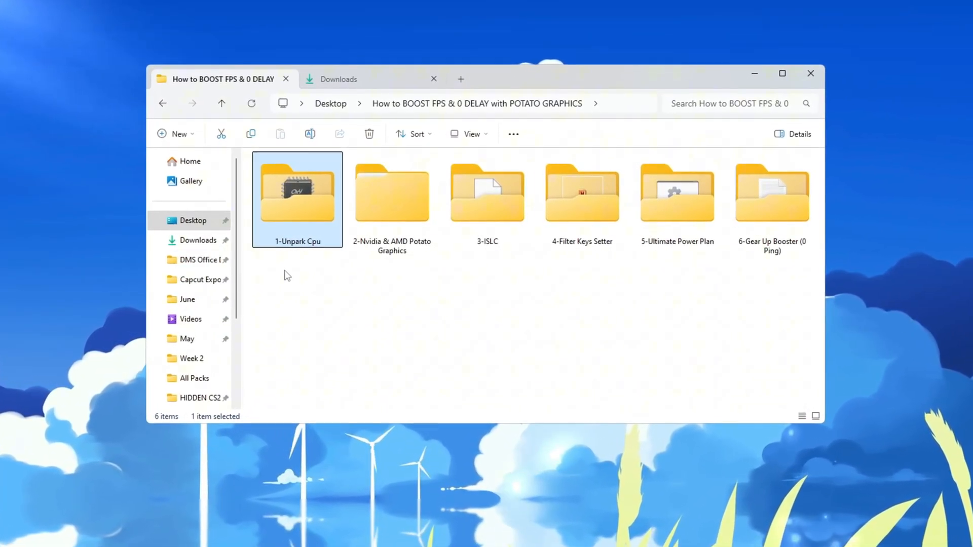
Step: Run UnparkCpu.exe from the 1-Unpark Cpu folder of the boost pack
{"action": "double_click", "coordinate": [297, 205]}
{"action": "left_click", "coordinate": [303, 170]}
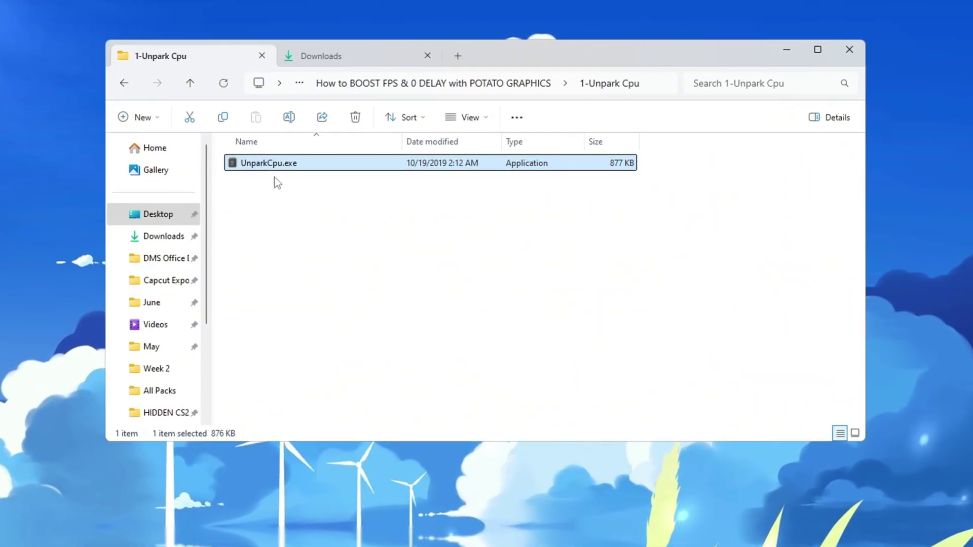
{"action": "double_click", "coordinate": [277, 166]}
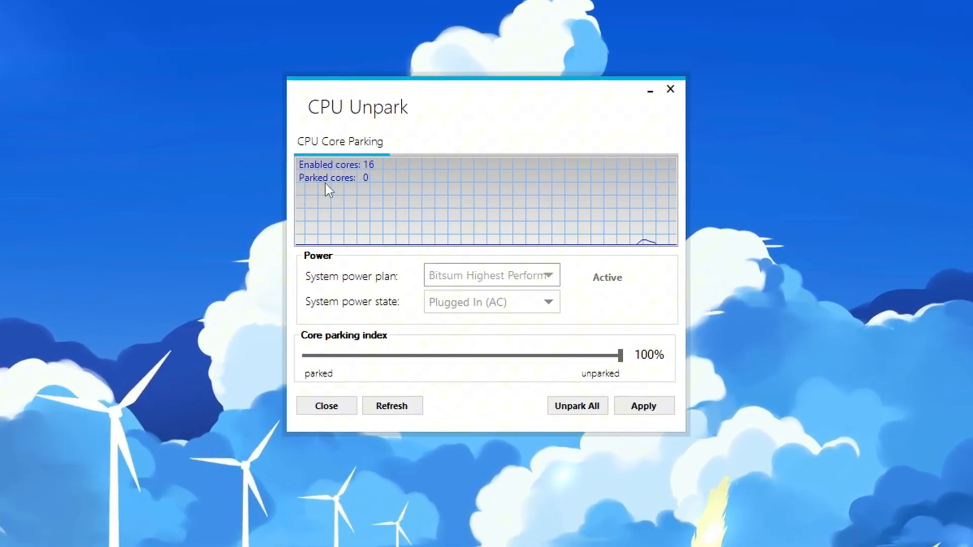
Step: Unpark all 16 CPU cores, apply the parking settings and dismiss both success messages
{"action": "left_click", "coordinate": [569, 411]}
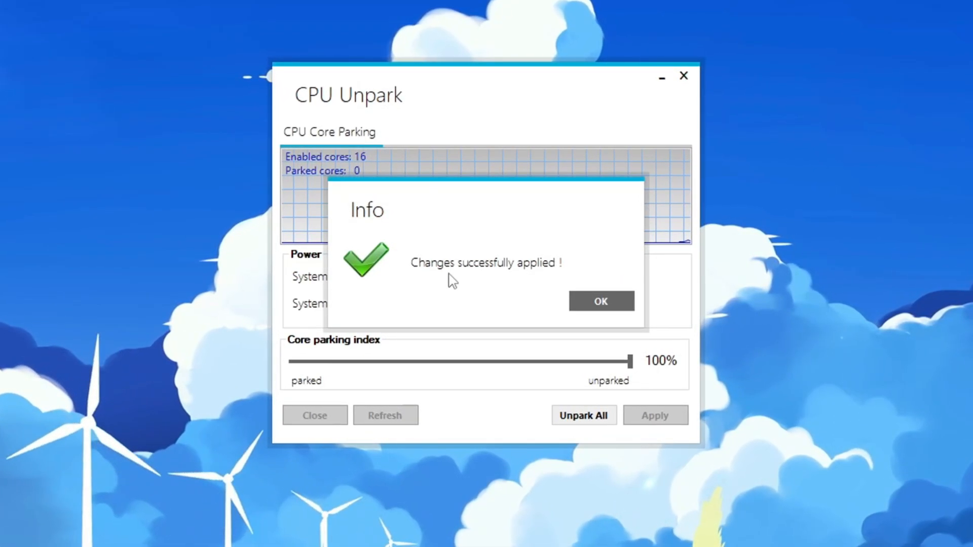
{"action": "left_click", "coordinate": [618, 305]}
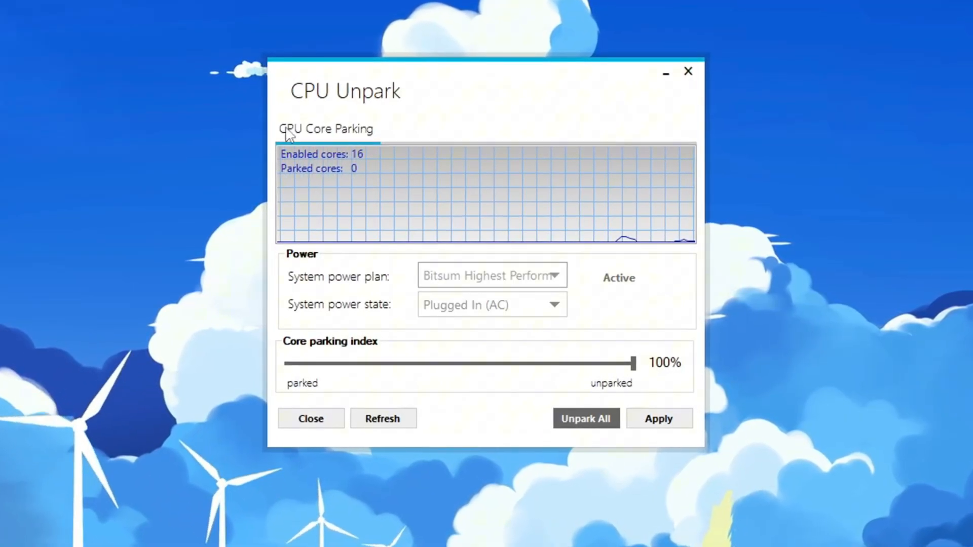
{"action": "left_click", "coordinate": [661, 419]}
{"action": "left_click", "coordinate": [624, 304]}
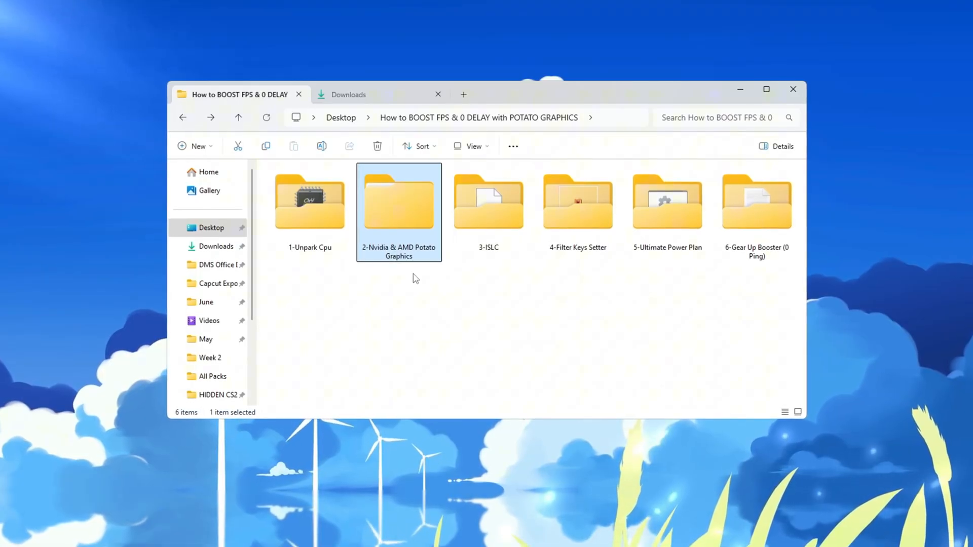
Step: Enter 2-Nvidia & AMD Potato Graphics and select the Fortnite Potato Settings folder
{"action": "double_click", "coordinate": [407, 228]}
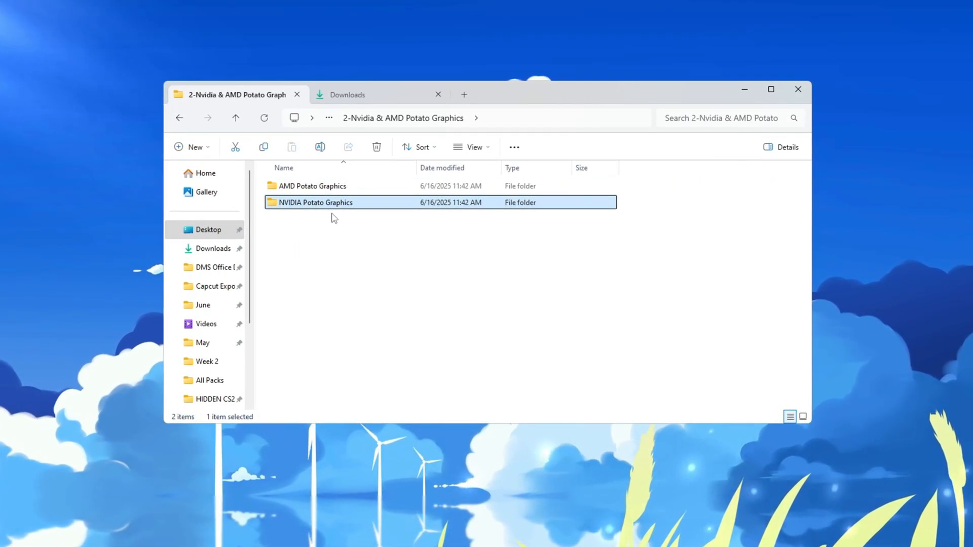
{"action": "left_click_drag", "start_coordinate": [440, 255], "coordinate": [458, 198]}
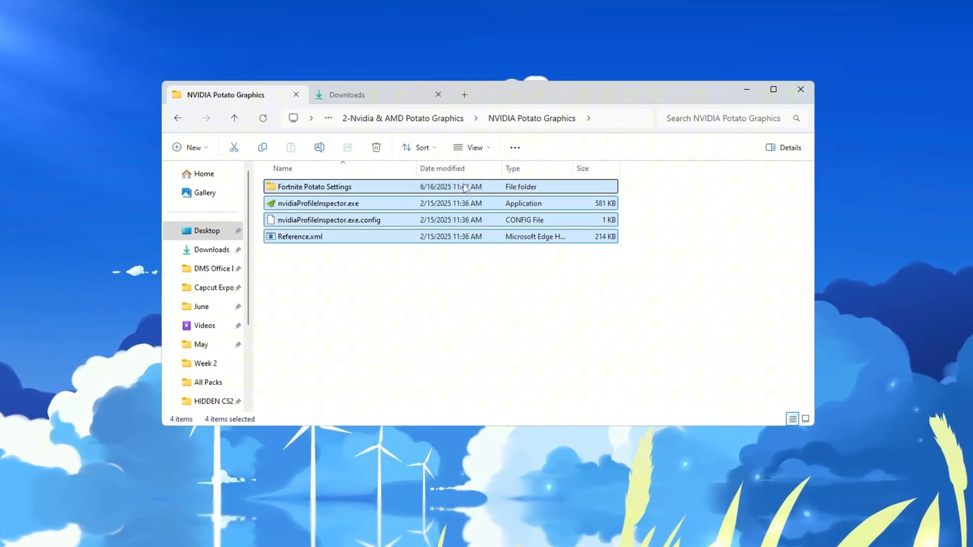
{"action": "left_click", "coordinate": [308, 190]}
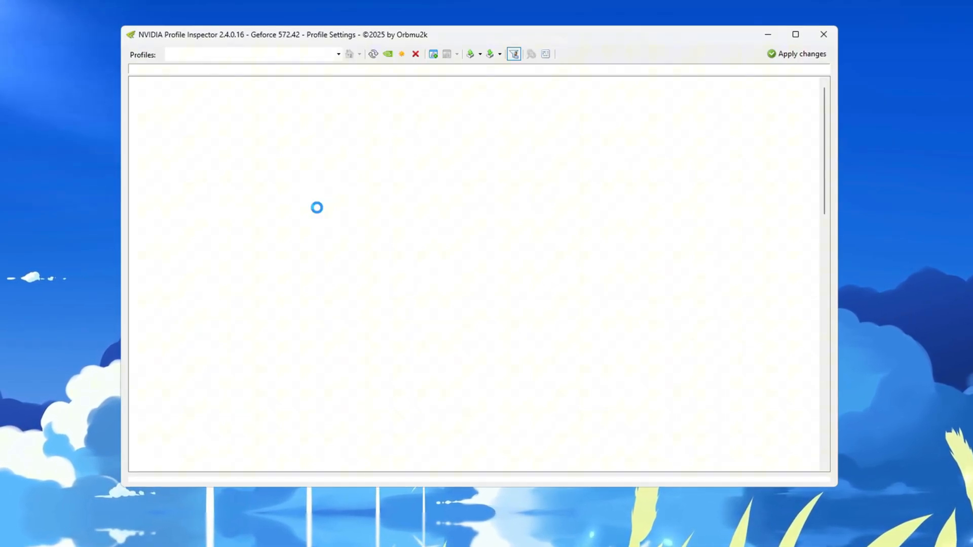
{"action": "type", "text": "for"}
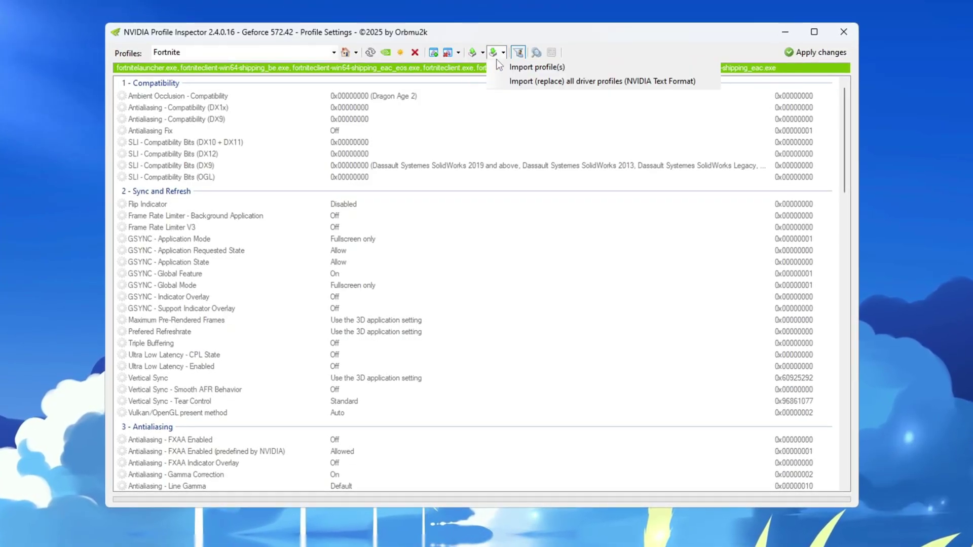
Step: Import Fortnite.nip from the NVIDIA Potato Graphics folder into the Fortnite profile
{"action": "left_click", "coordinate": [502, 68]}
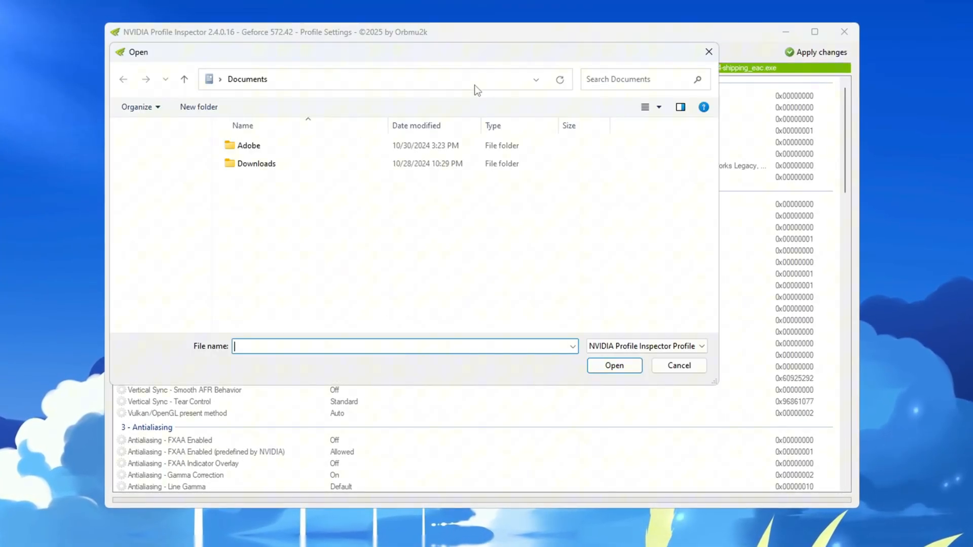
{"action": "left_click", "coordinate": [176, 195]}
{"action": "double_click", "coordinate": [343, 177]}
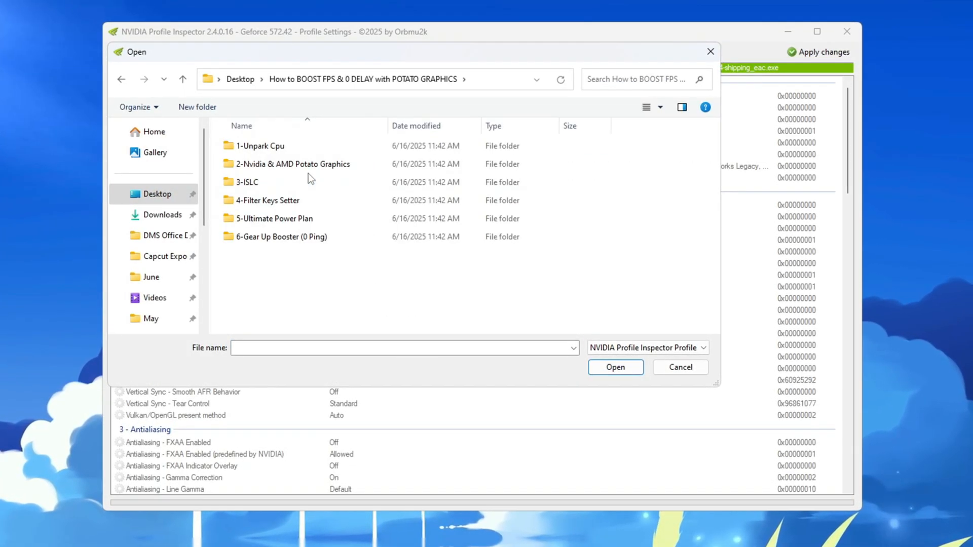
{"action": "double_click", "coordinate": [304, 164]}
{"action": "double_click", "coordinate": [277, 161]}
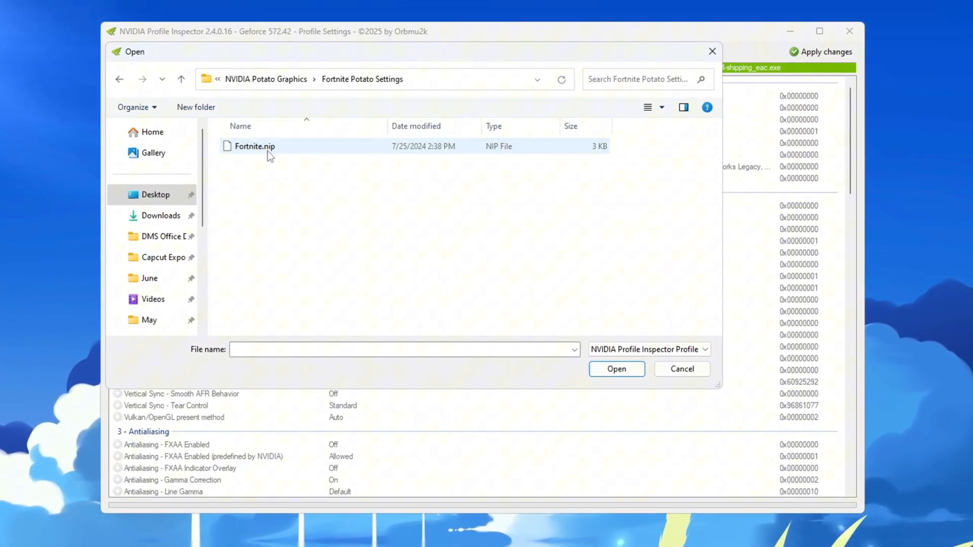
{"action": "left_click", "coordinate": [266, 152]}
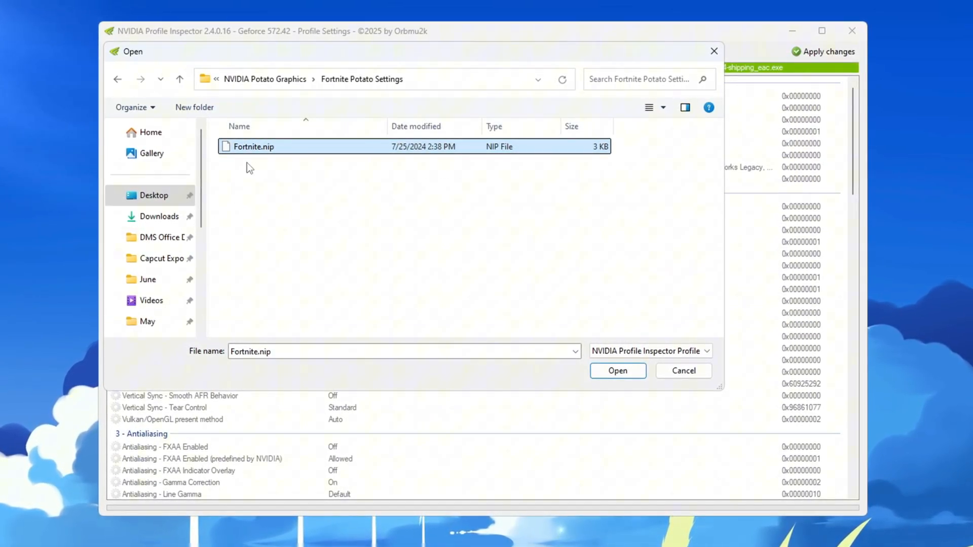
{"action": "left_click", "coordinate": [620, 374]}
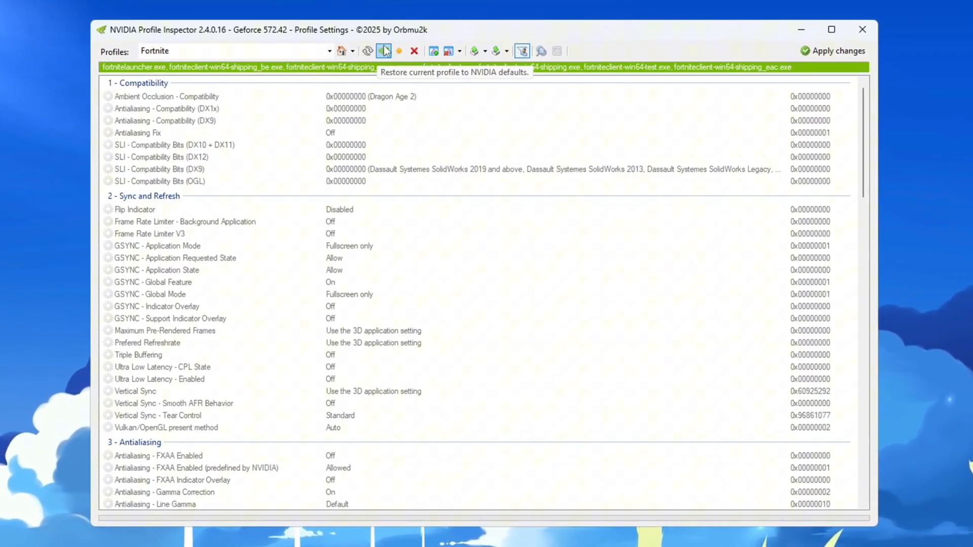
{"action": "scroll", "coordinate": [448, 167], "scroll_direction": "down", "scroll_amount": 6}
{"action": "scroll", "coordinate": [440, 177], "scroll_direction": "down", "scroll_amount": 12}
{"action": "scroll", "coordinate": [652, 169], "scroll_direction": "down", "scroll_amount": 10}
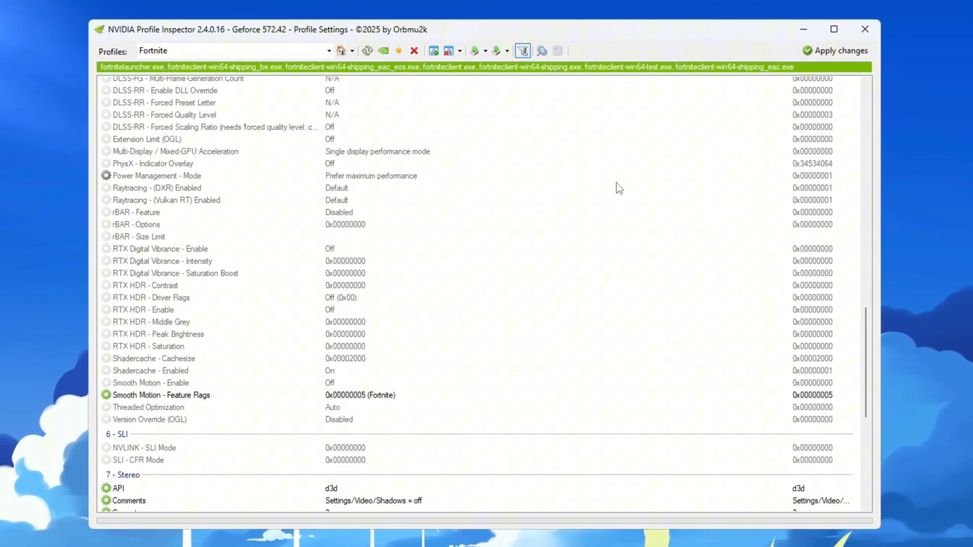
Step: Close NVIDIA Profile Inspector after the import
{"action": "left_click", "coordinate": [878, 25]}
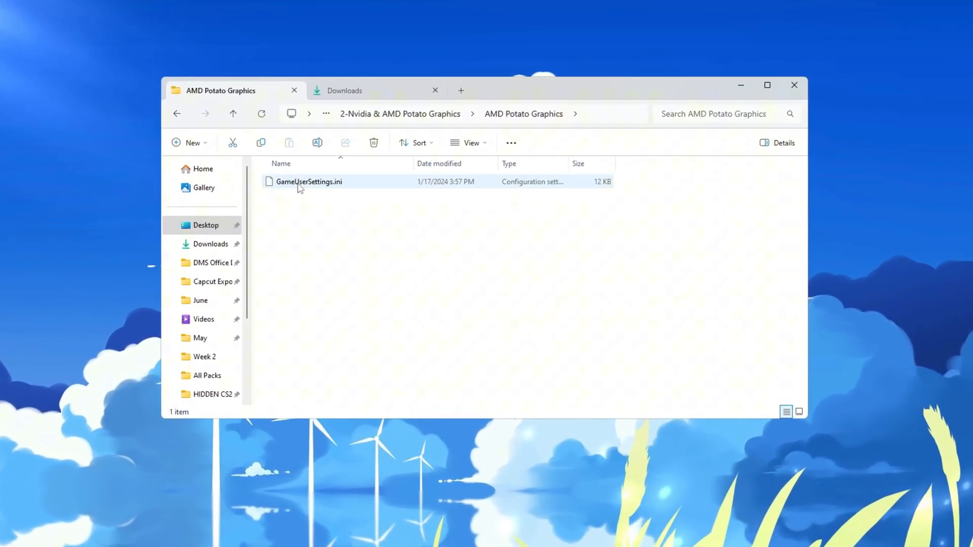
Step: Copy GameUserSettings.ini and open %localappdata% through the Run prompt
{"action": "left_click", "coordinate": [324, 199]}
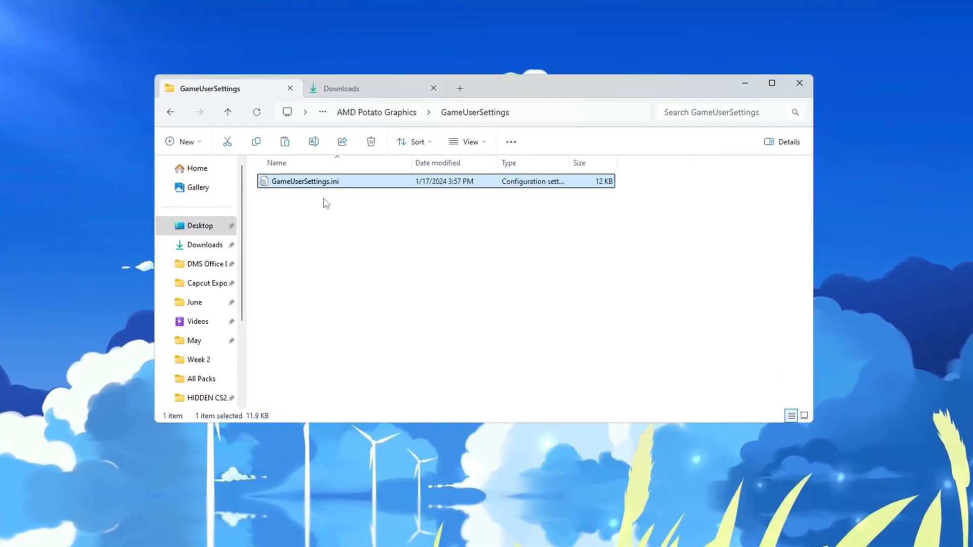
{"action": "key", "text": "super+r"}
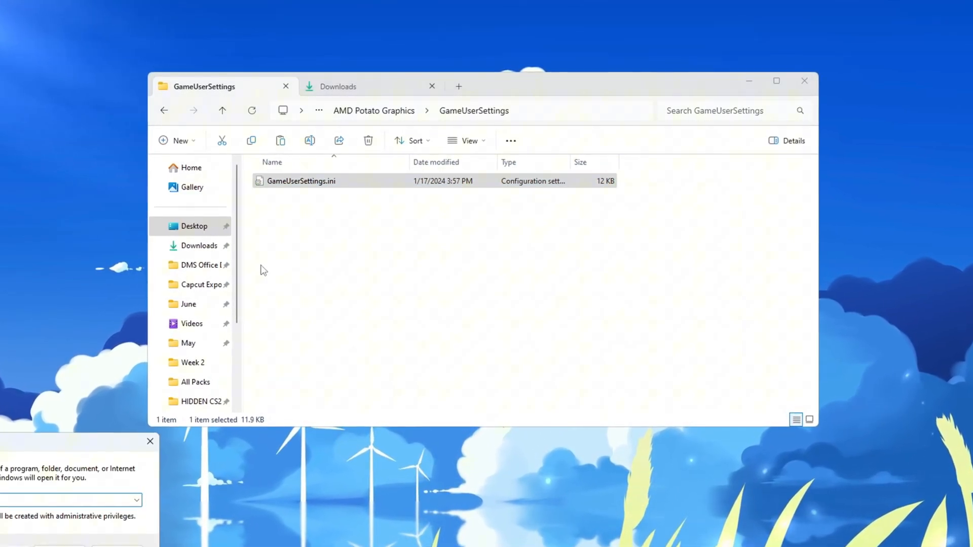
{"action": "left_click_drag", "start_coordinate": [476, 244], "coordinate": [475, 244]}
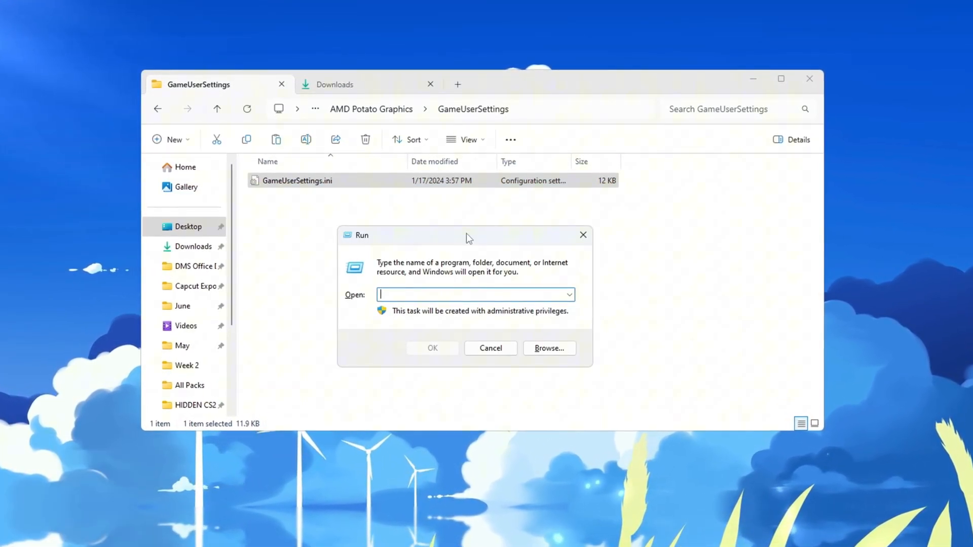
{"action": "type", "text": "%"}
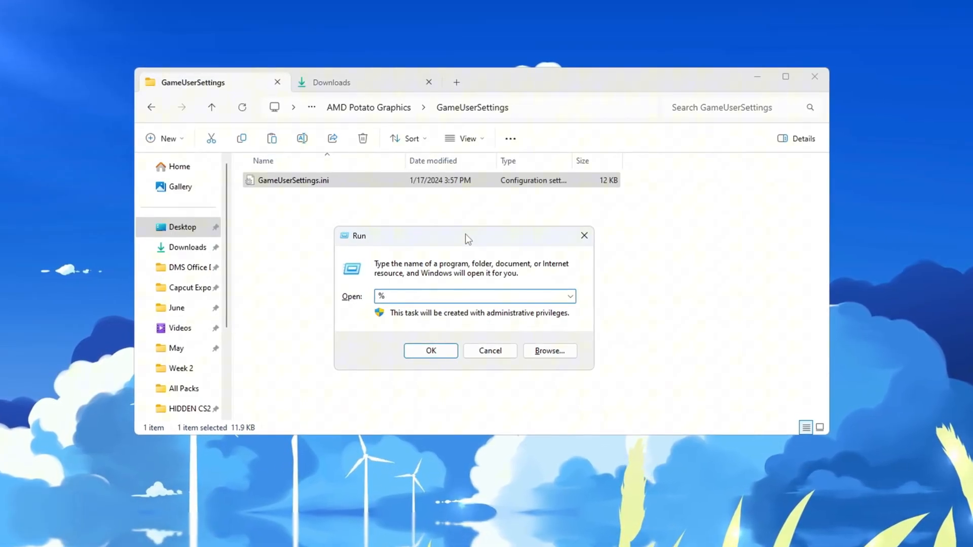
{"action": "type", "text": "localappdata%"}
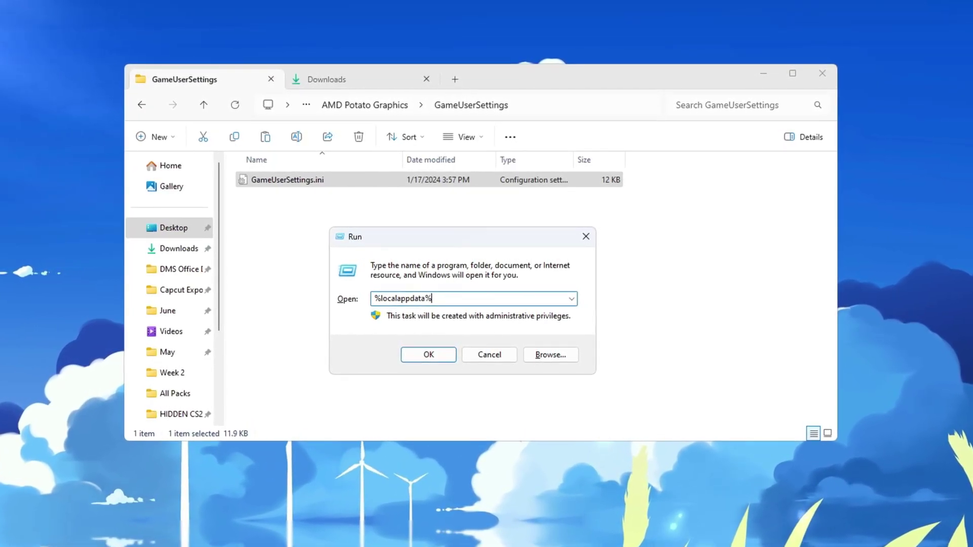
{"action": "key", "text": "Return"}
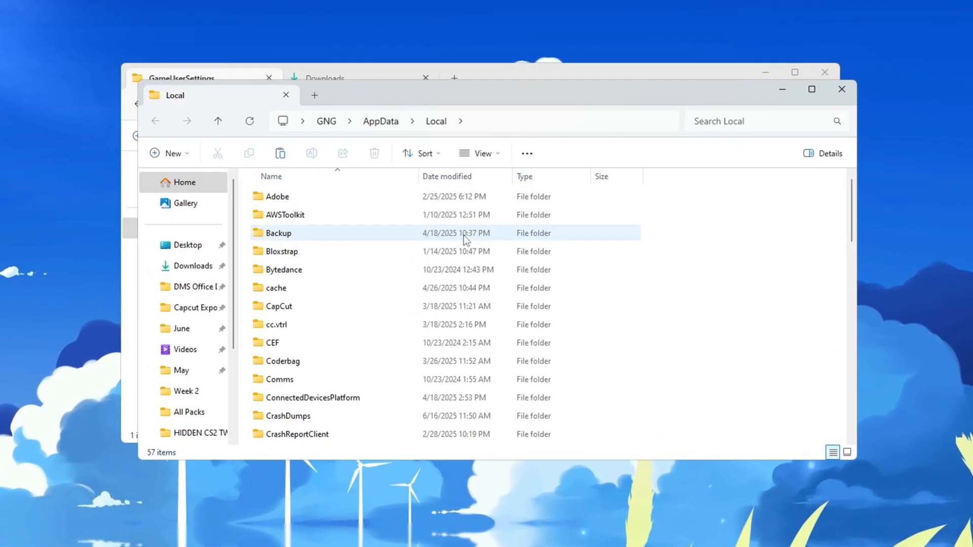
{"action": "scroll", "coordinate": [464, 235], "scroll_direction": "down", "scroll_amount": 2}
Step: Paste GameUserSettings.ini into FortniteGame > Saved > Config
{"action": "double_click", "coordinate": [304, 439]}
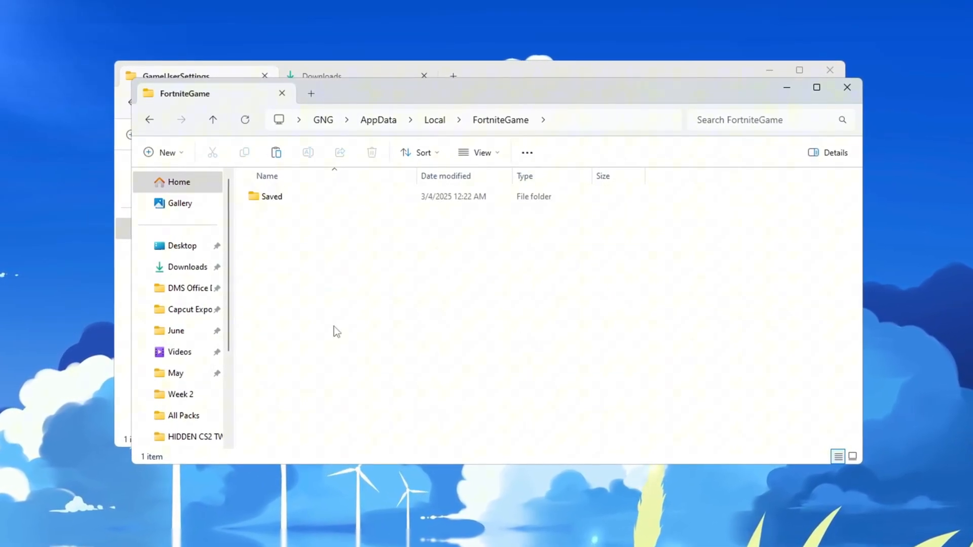
{"action": "double_click", "coordinate": [317, 191]}
{"action": "double_click", "coordinate": [303, 218]}
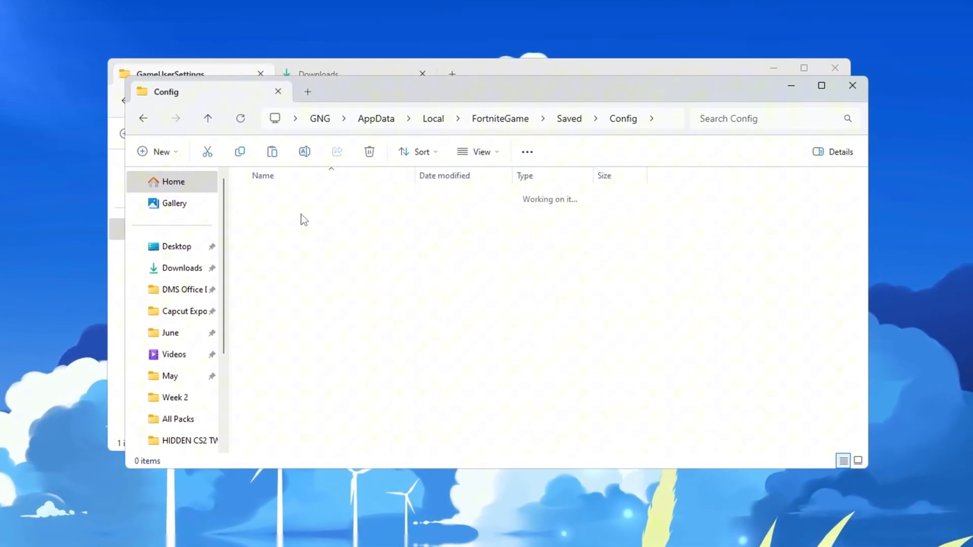
{"action": "left_click", "coordinate": [326, 273]}
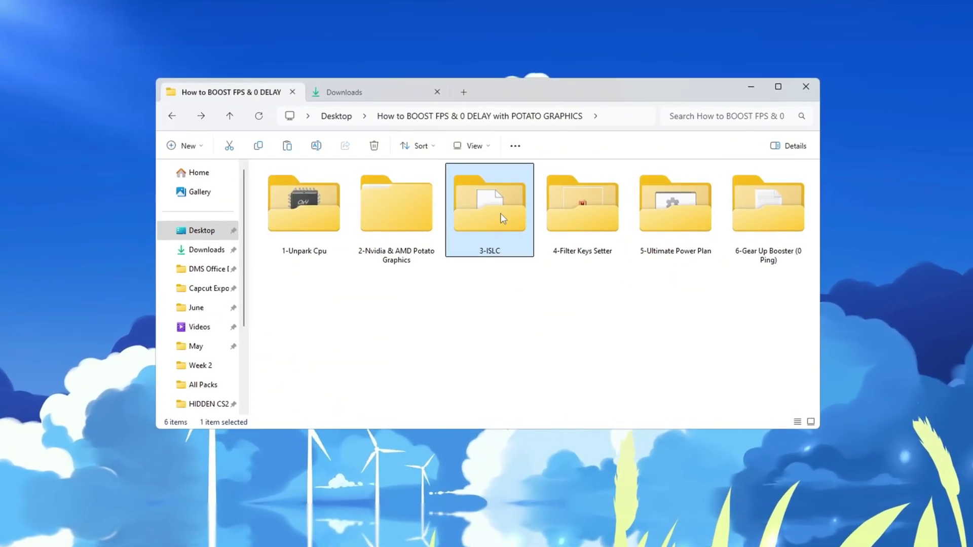
Step: Launch ISLC from the 3-ISLC folder and bring its window fully on screen
{"action": "double_click", "coordinate": [500, 218]}
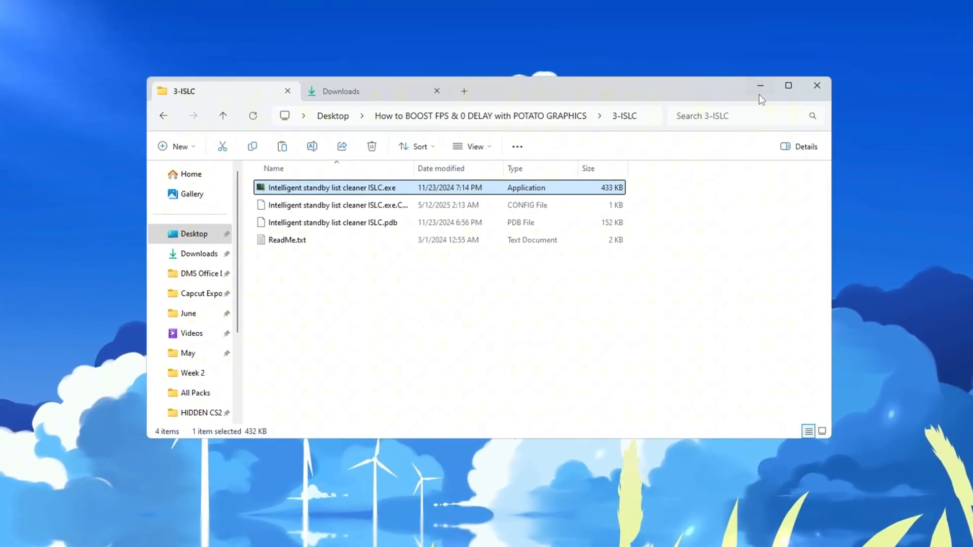
{"action": "left_click", "coordinate": [760, 86]}
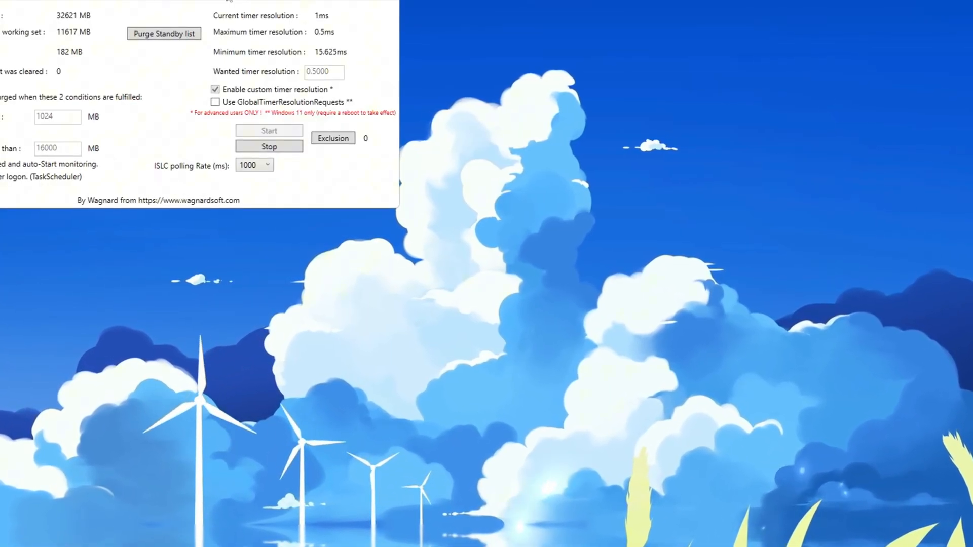
{"action": "left_click_drag", "start_coordinate": [320, 99], "coordinate": [448, 100]}
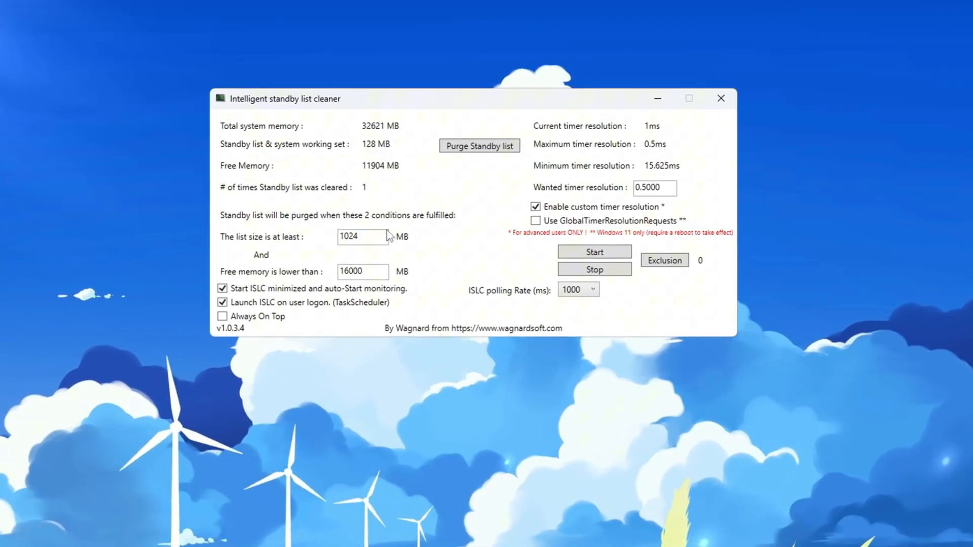
Step: Keep 1024/16000 MB thresholds, 0.5000 timer resolution, polling rate 1000 and launch at logon
{"action": "double_click", "coordinate": [362, 272]}
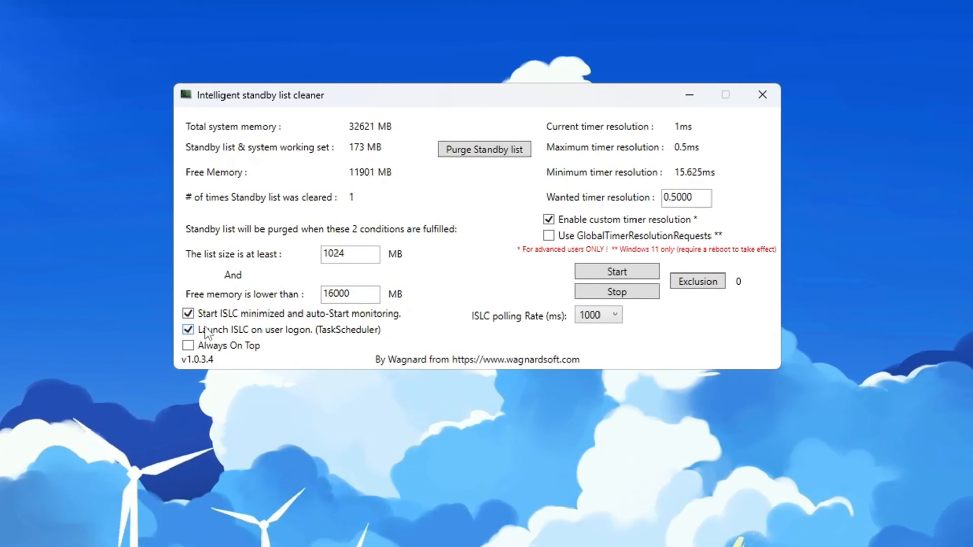
{"action": "left_click", "coordinate": [184, 334]}
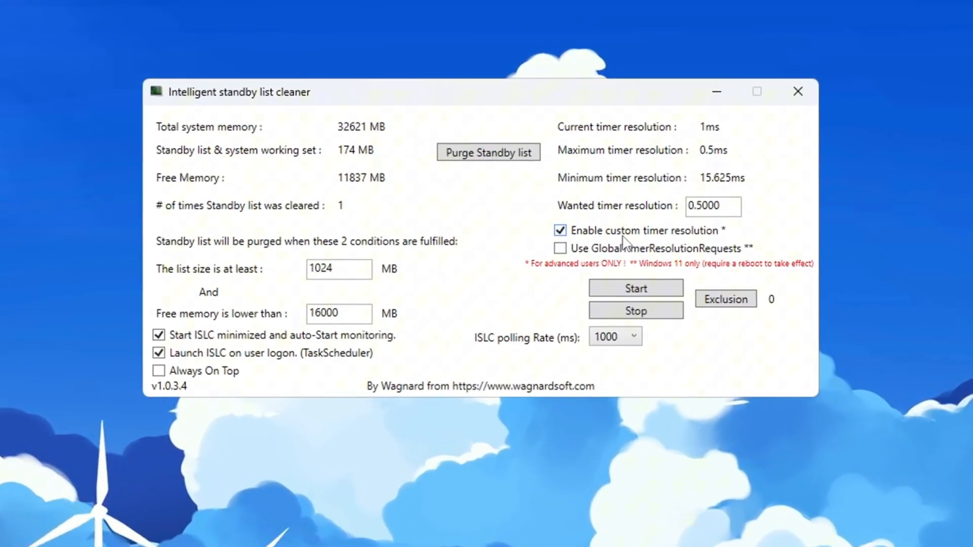
{"action": "left_click", "coordinate": [691, 206]}
{"action": "double_click", "coordinate": [694, 206]}
{"action": "left_click", "coordinate": [618, 342]}
{"action": "left_click", "coordinate": [615, 400]}
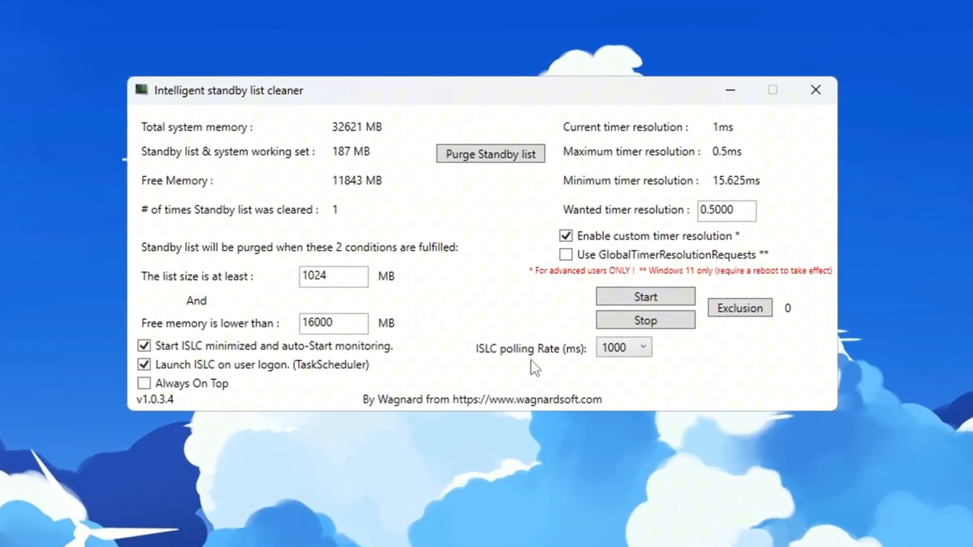
{"action": "left_click", "coordinate": [638, 347]}
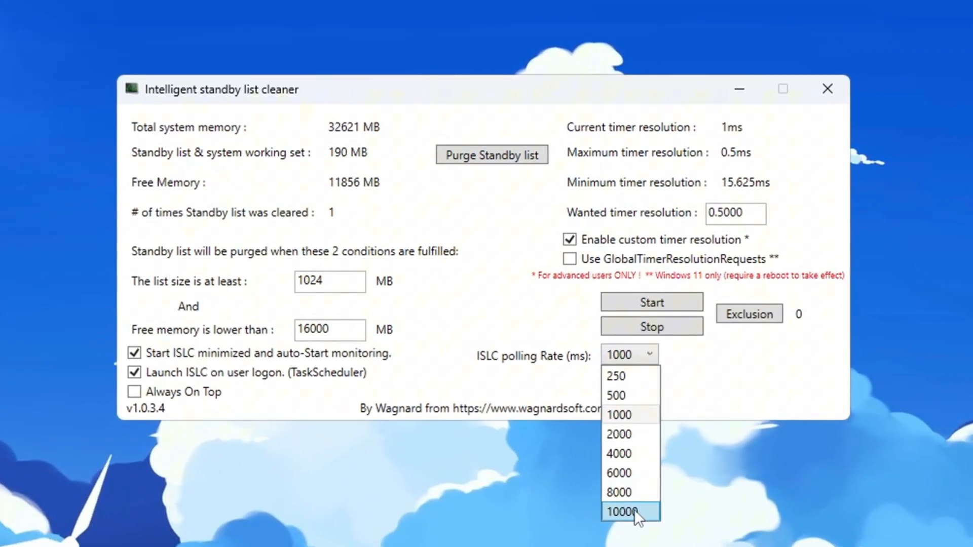
{"action": "left_click", "coordinate": [640, 417]}
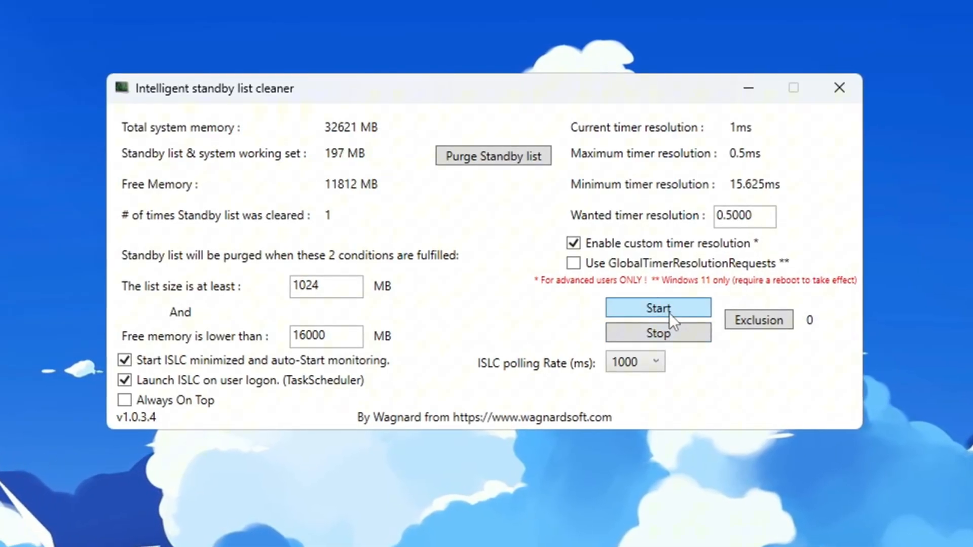
Step: Start standby list monitoring and purge the standby list immediately
{"action": "left_click", "coordinate": [669, 311]}
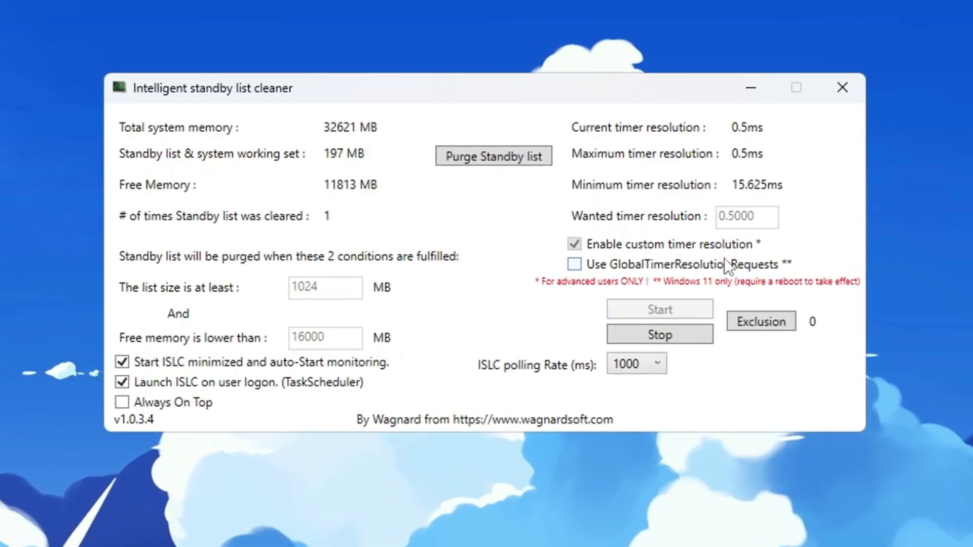
{"action": "left_click", "coordinate": [516, 161]}
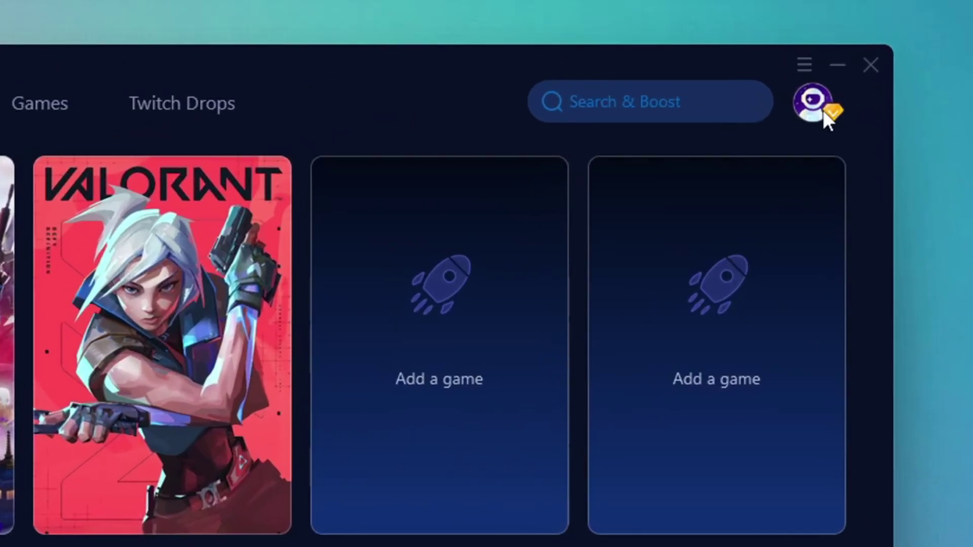
Step: Review the profile and Games list, then start boosting Fortnite from the Home card
{"action": "left_click", "coordinate": [821, 111]}
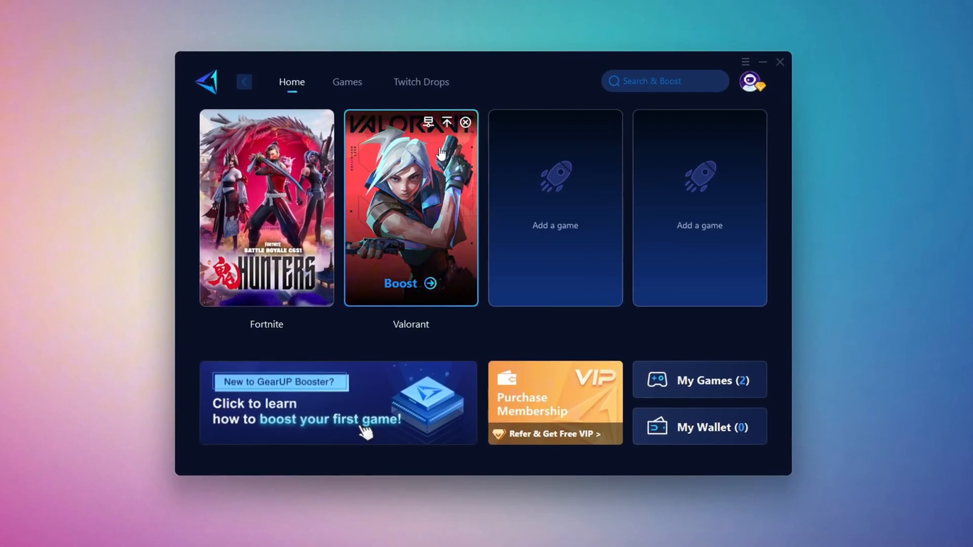
{"action": "left_click", "coordinate": [351, 86]}
{"action": "scroll", "coordinate": [325, 175], "scroll_direction": "down", "scroll_amount": 5}
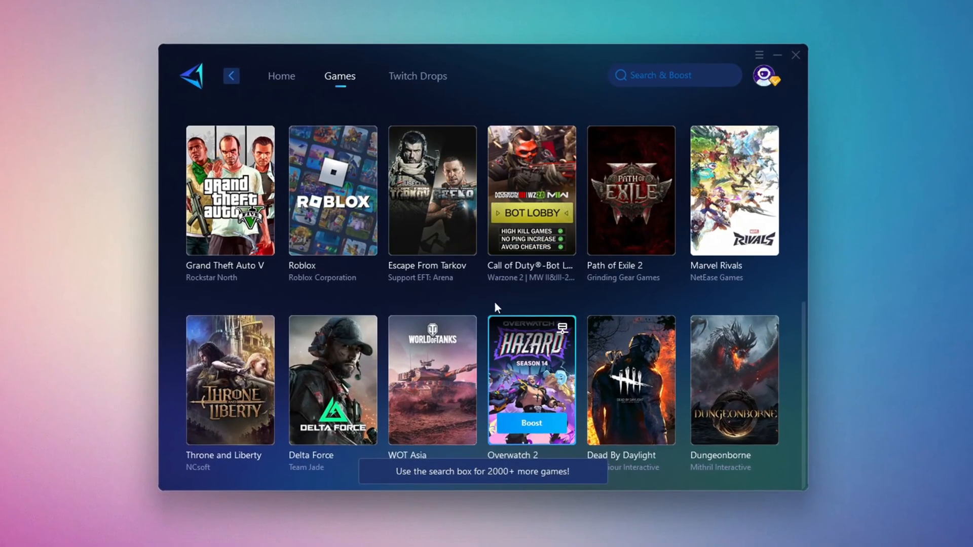
{"action": "left_click", "coordinate": [277, 77]}
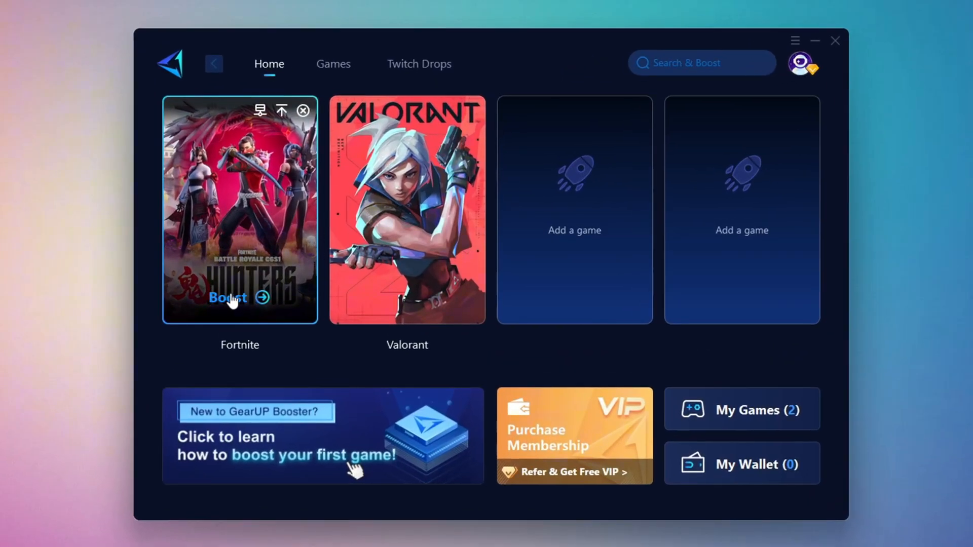
{"action": "left_click", "coordinate": [231, 299]}
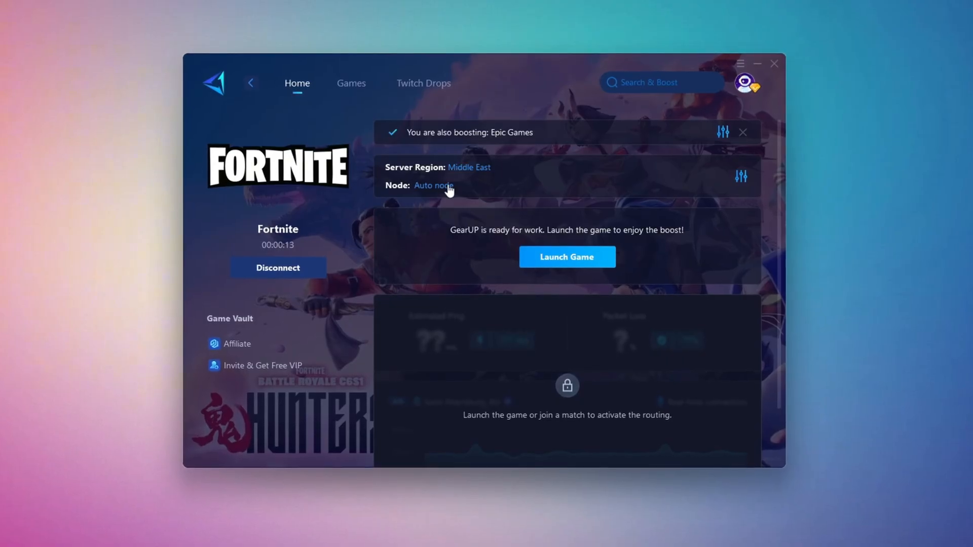
Step: Keep the Middle East region, confirm Auto node for Fortnite and close GearUP Booster
{"action": "left_click", "coordinate": [471, 169]}
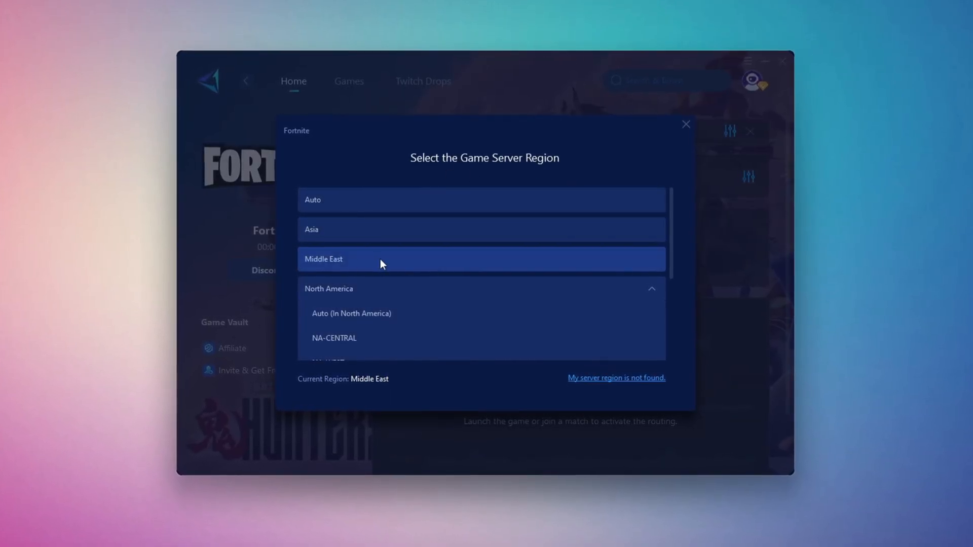
{"action": "left_click", "coordinate": [689, 124]}
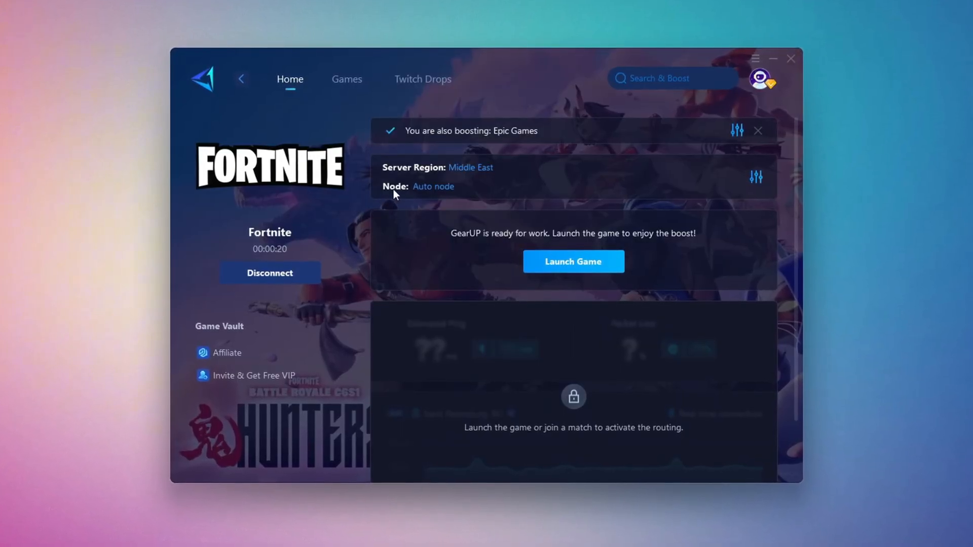
{"action": "left_click", "coordinate": [432, 188]}
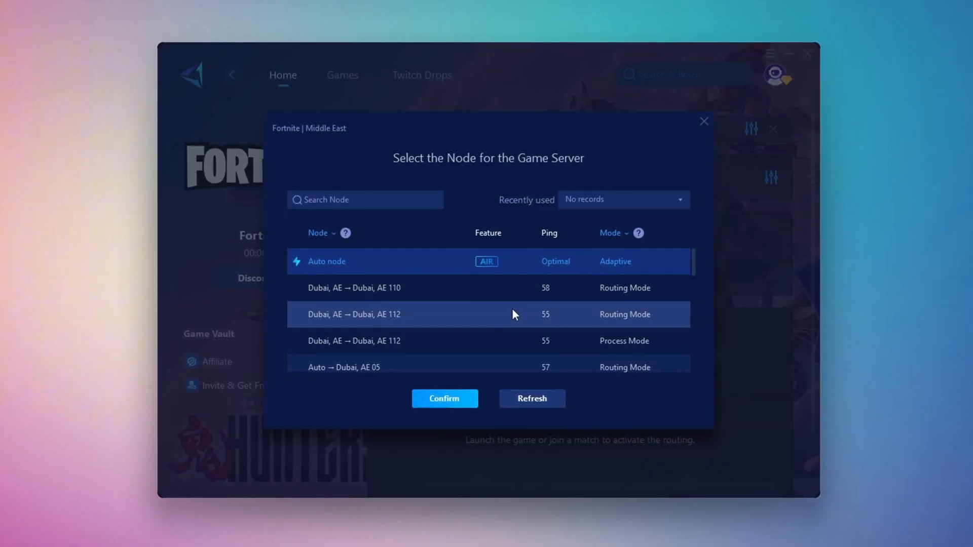
{"action": "left_click", "coordinate": [704, 122]}
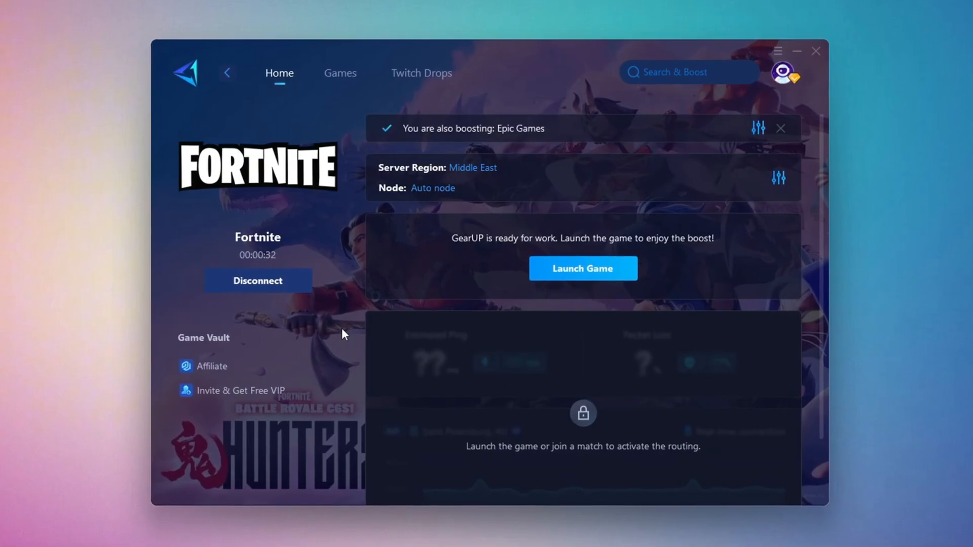
{"action": "left_click", "coordinate": [824, 50]}
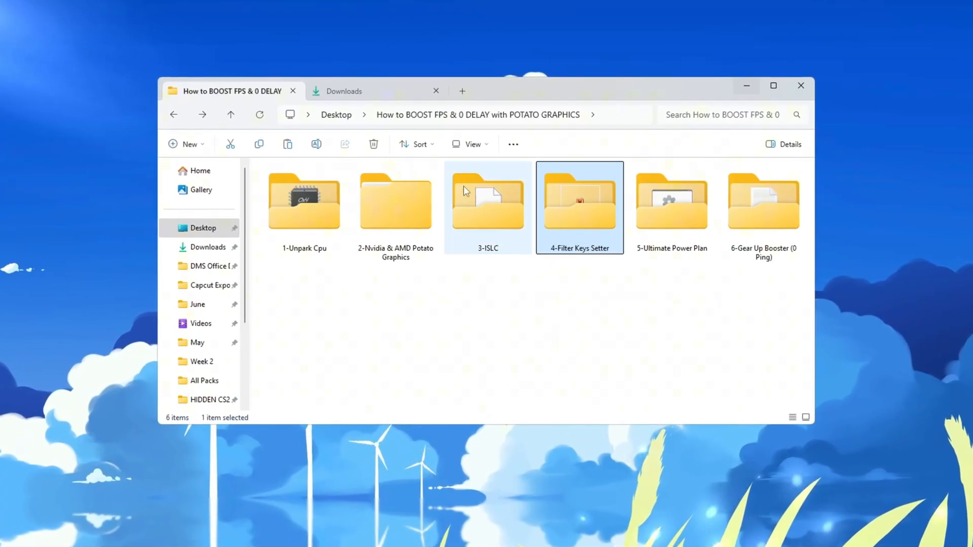
Step: Run FilterKeysSetter with repeat delay 130 ms and repeat rate 10 ms, saved to the registry
{"action": "double_click", "coordinate": [597, 210]}
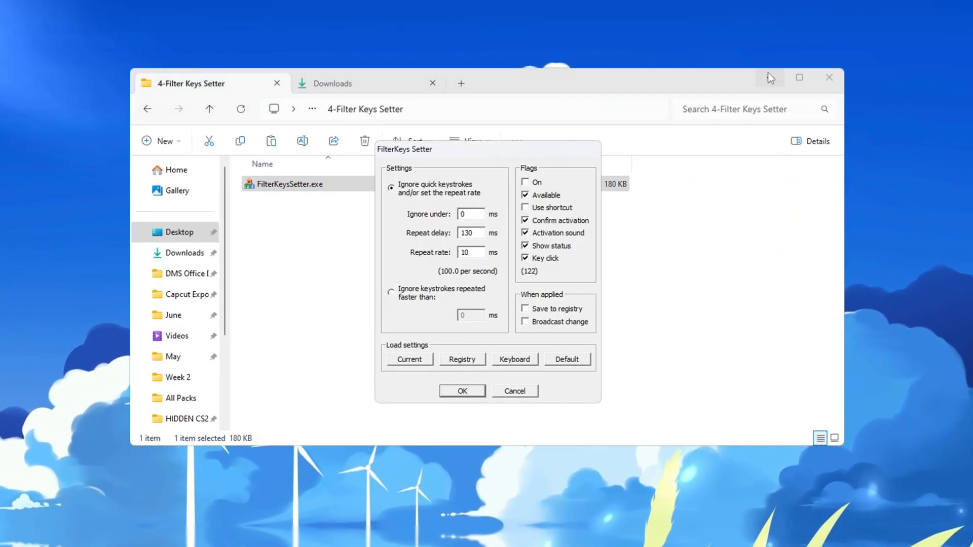
{"action": "left_click", "coordinate": [769, 77]}
{"action": "left_click_drag", "start_coordinate": [491, 155], "coordinate": [479, 112]}
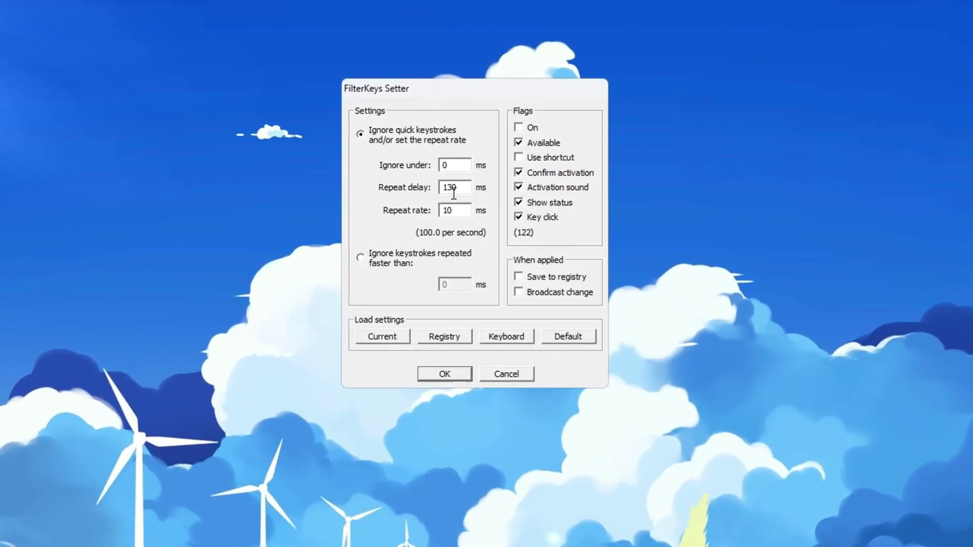
{"action": "double_click", "coordinate": [452, 187]}
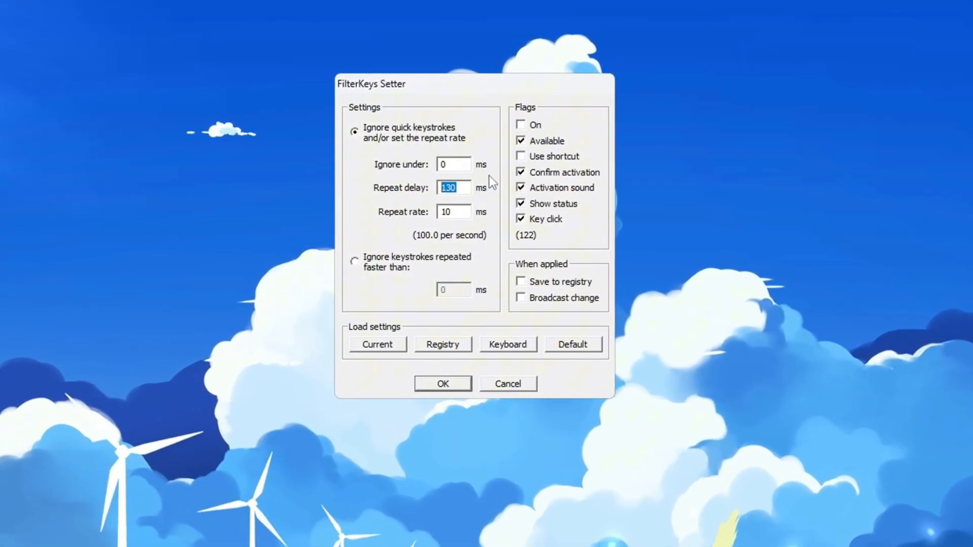
{"action": "left_click", "coordinate": [463, 188]}
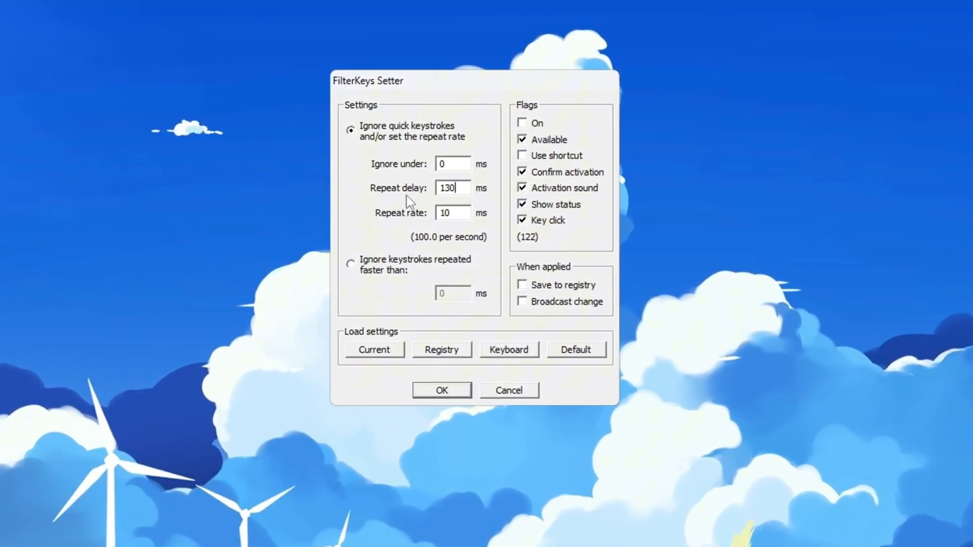
{"action": "double_click", "coordinate": [463, 214]}
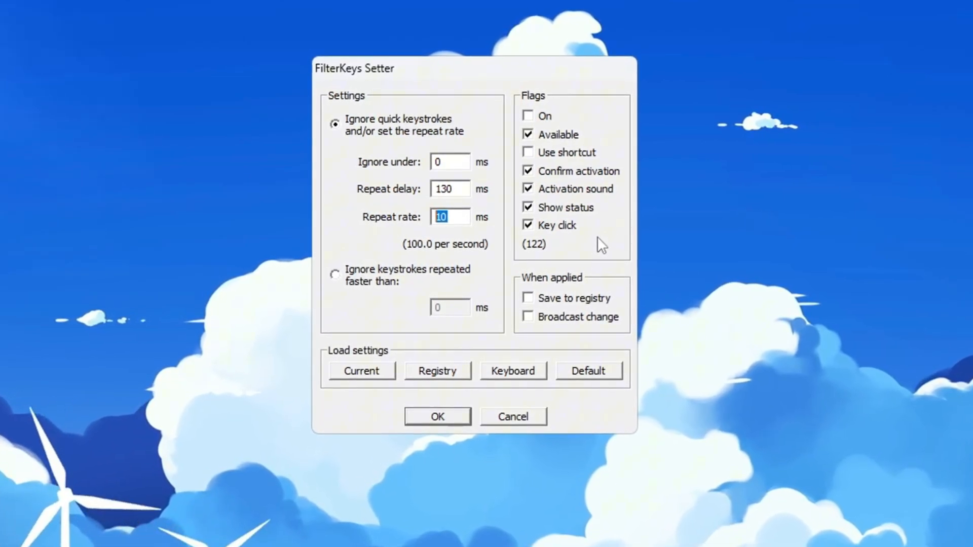
{"action": "left_click", "coordinate": [530, 300]}
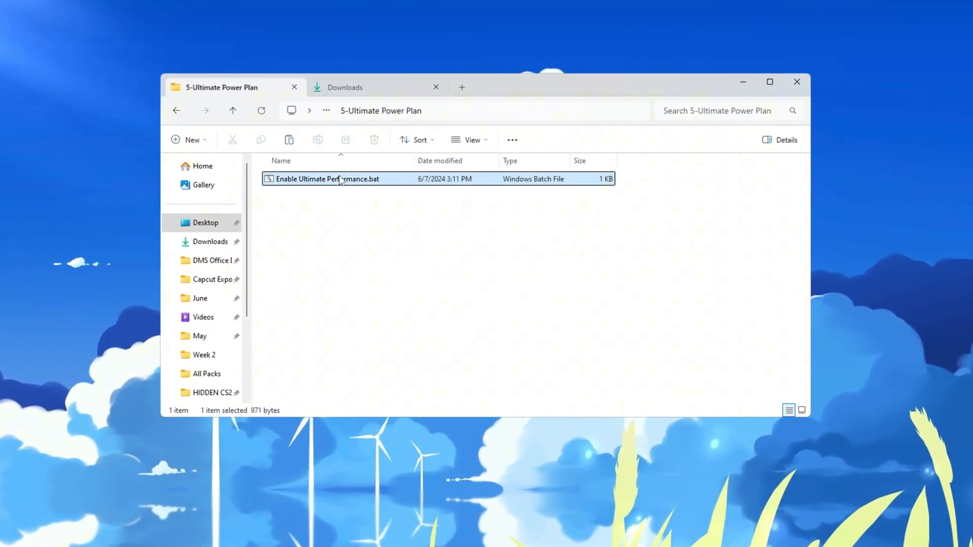
Step: Check the Power Options plan list via 'choose a power plan', then close it
{"action": "key", "text": "super"}
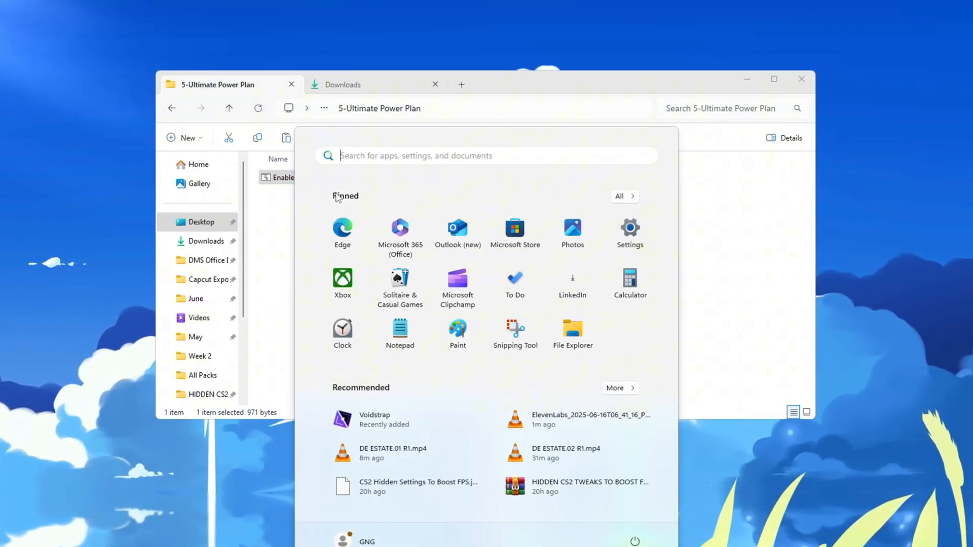
{"action": "type", "text": "choose"}
{"action": "key", "text": "Return"}
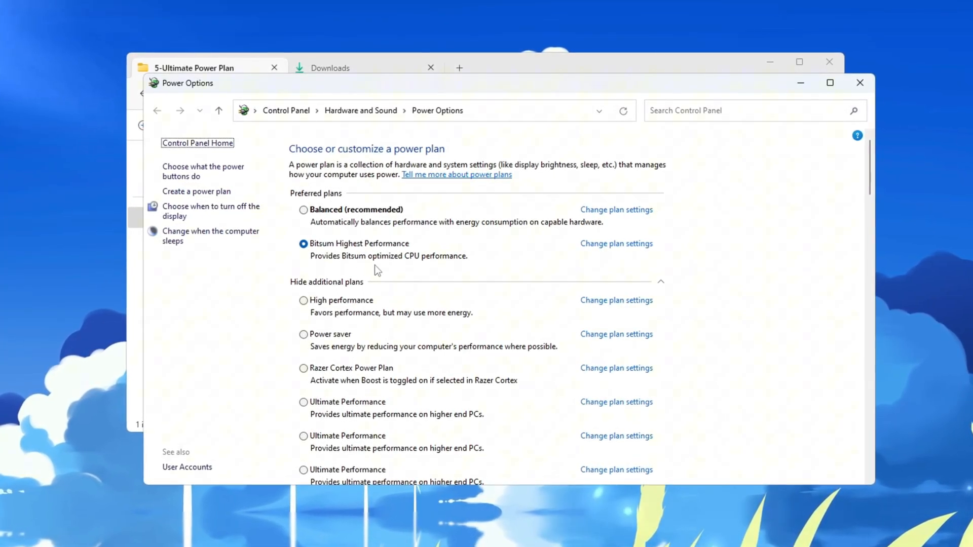
{"action": "scroll", "coordinate": [365, 377], "scroll_direction": "down", "scroll_amount": 1}
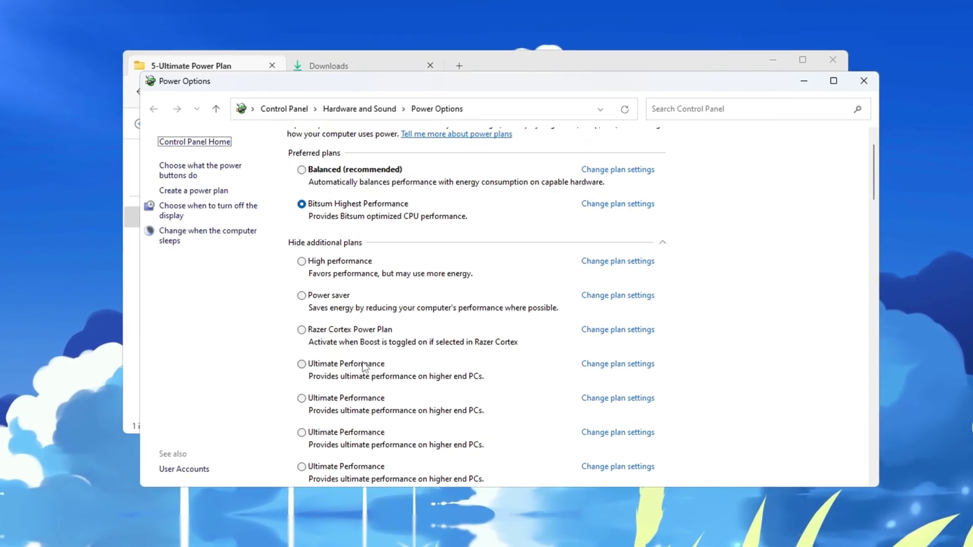
{"action": "scroll", "coordinate": [364, 367], "scroll_direction": "down", "scroll_amount": 2}
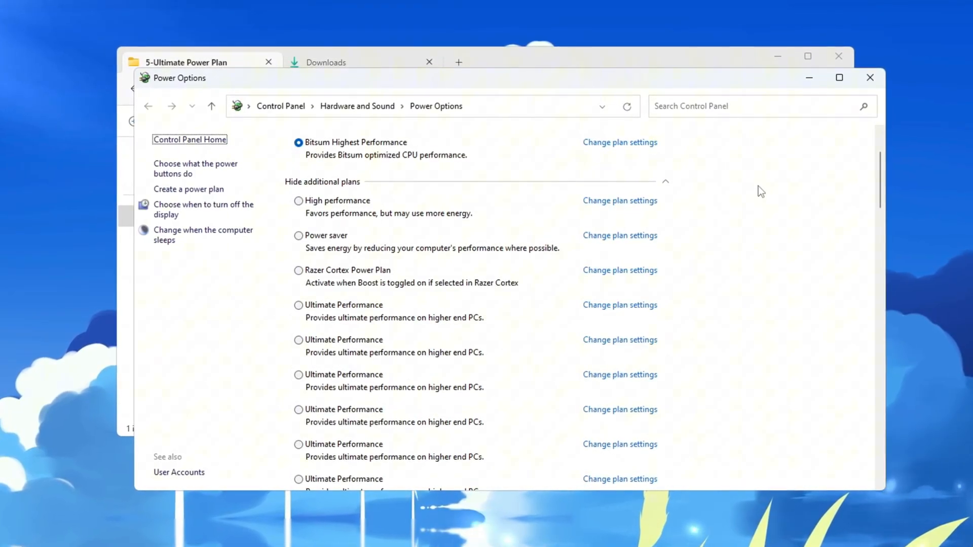
{"action": "left_click", "coordinate": [868, 78]}
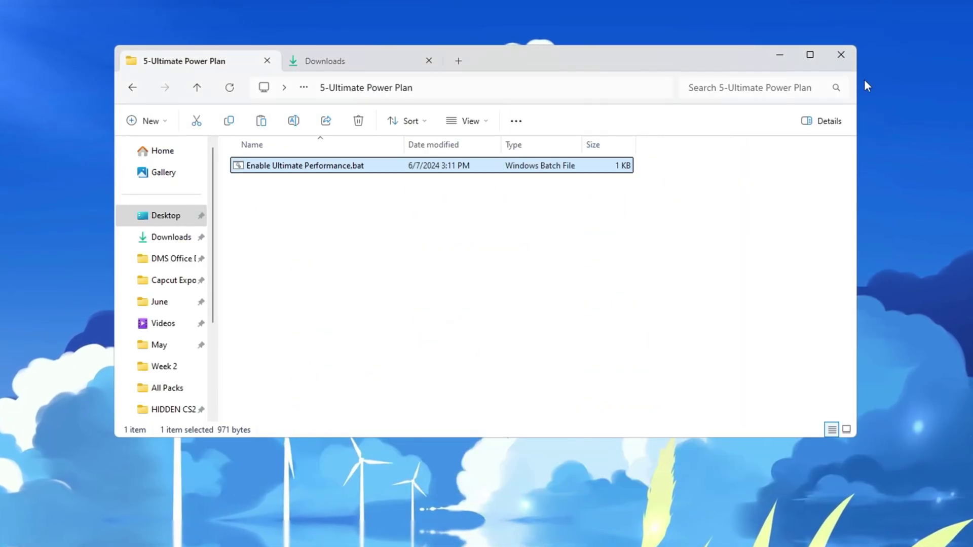
Step: Run Enable Ultimate Performance.bat and close its Command Prompt window
{"action": "double_click", "coordinate": [308, 166]}
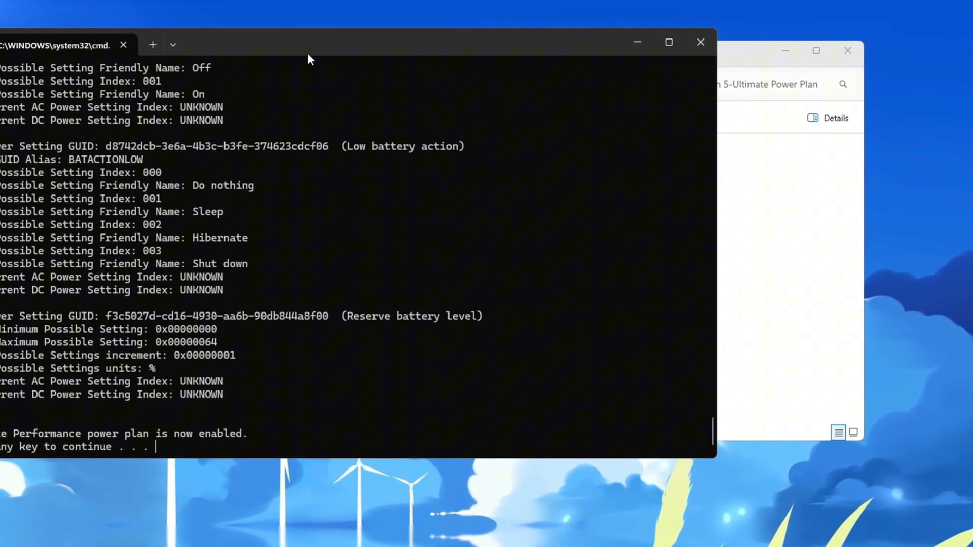
{"action": "left_click_drag", "start_coordinate": [304, 50], "coordinate": [457, 38]}
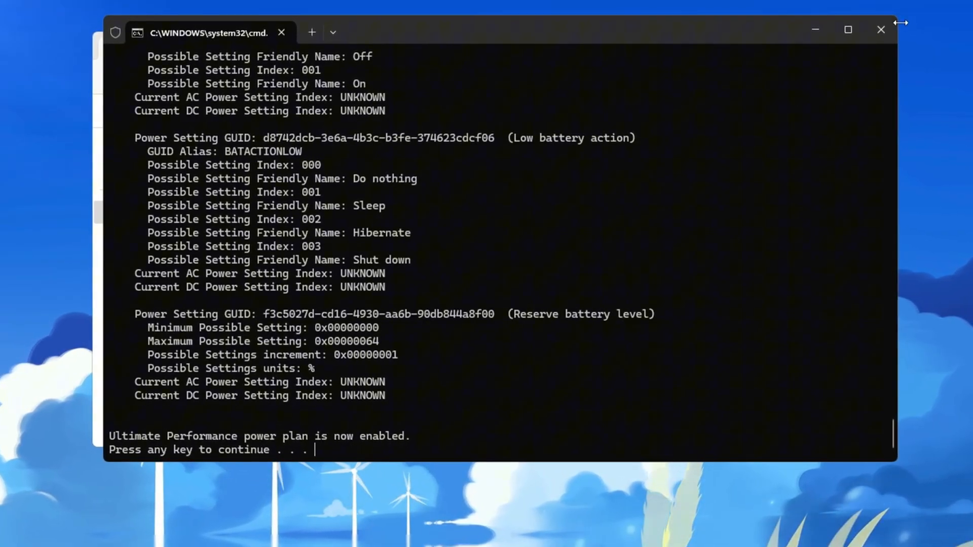
{"action": "left_click", "coordinate": [896, 29]}
Step: Make Ultimate Performance the active plan in Power Options
{"action": "key", "text": "super"}
{"action": "type", "text": "ch"}
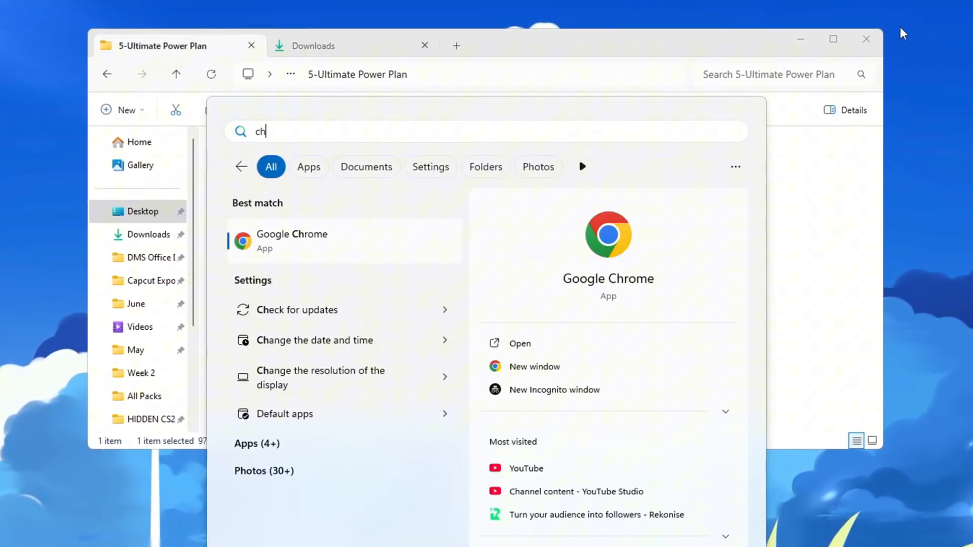
{"action": "type", "text": "oose a power plan"}
{"action": "key", "text": "Return"}
{"action": "scroll", "coordinate": [485, 223], "scroll_direction": "down", "scroll_amount": 2}
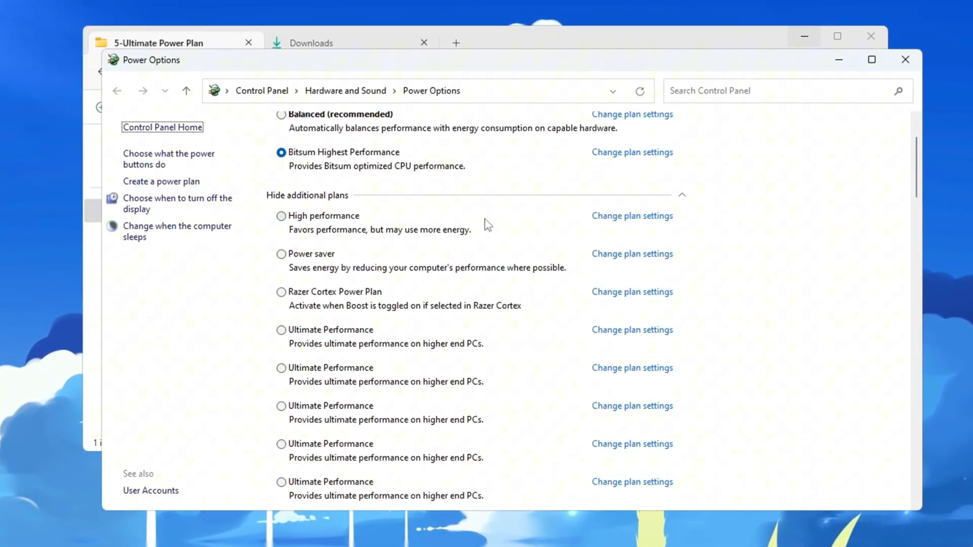
{"action": "left_click", "coordinate": [280, 331]}
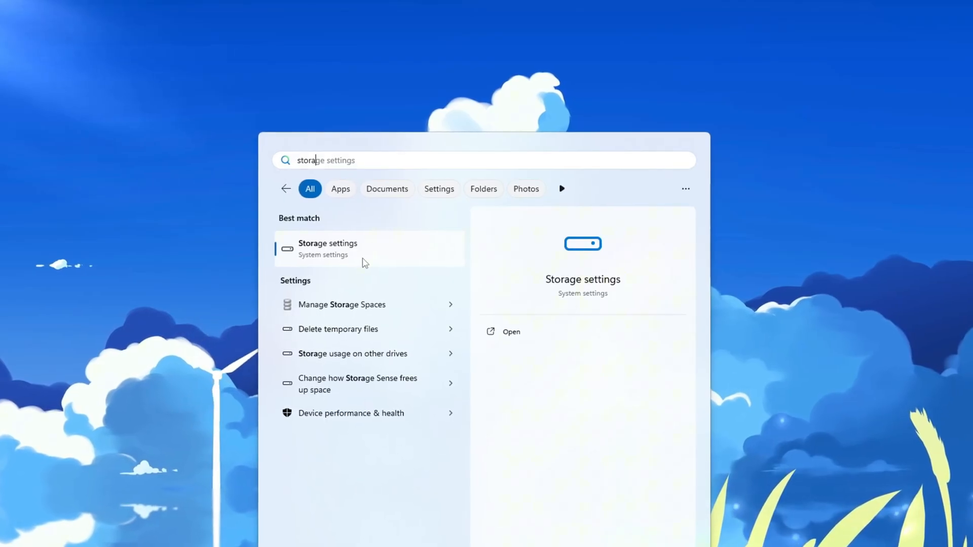
Step: In Storage Sense keep daily runs and 14-day recycle bin cleanup, then run a cleanup now
{"action": "left_click", "coordinate": [364, 262]}
{"action": "scroll", "coordinate": [370, 261], "scroll_direction": "down", "scroll_amount": 4}
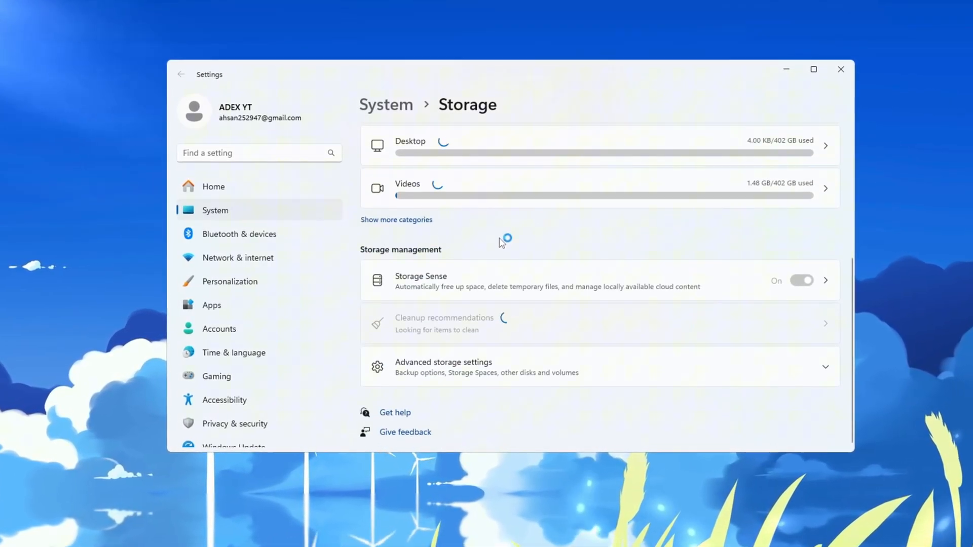
{"action": "left_click", "coordinate": [439, 293]}
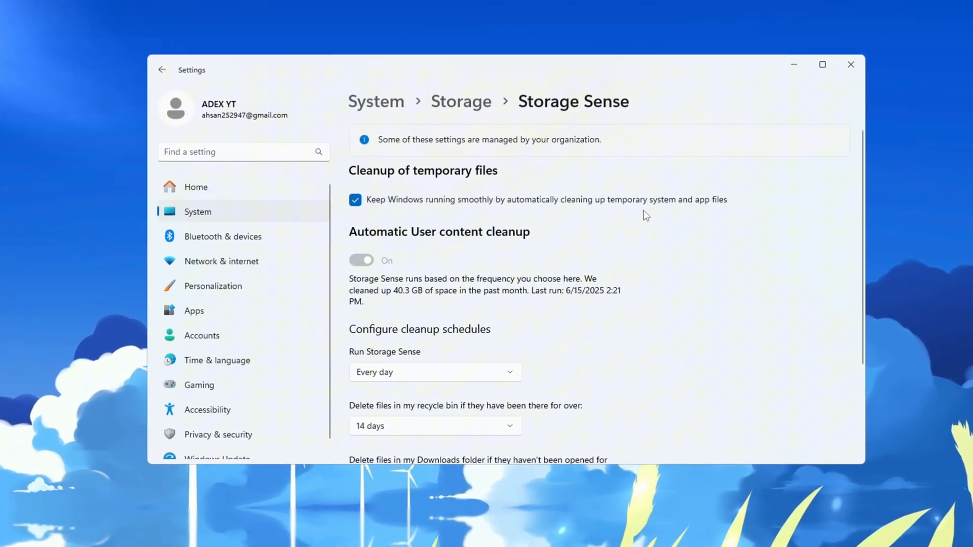
{"action": "scroll", "coordinate": [638, 217], "scroll_direction": "down", "scroll_amount": 3}
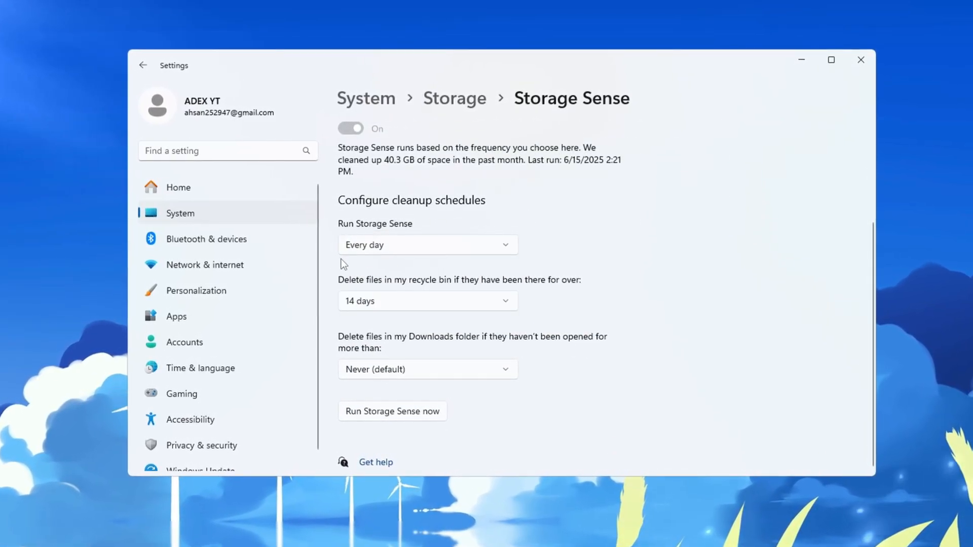
{"action": "left_click", "coordinate": [363, 304]}
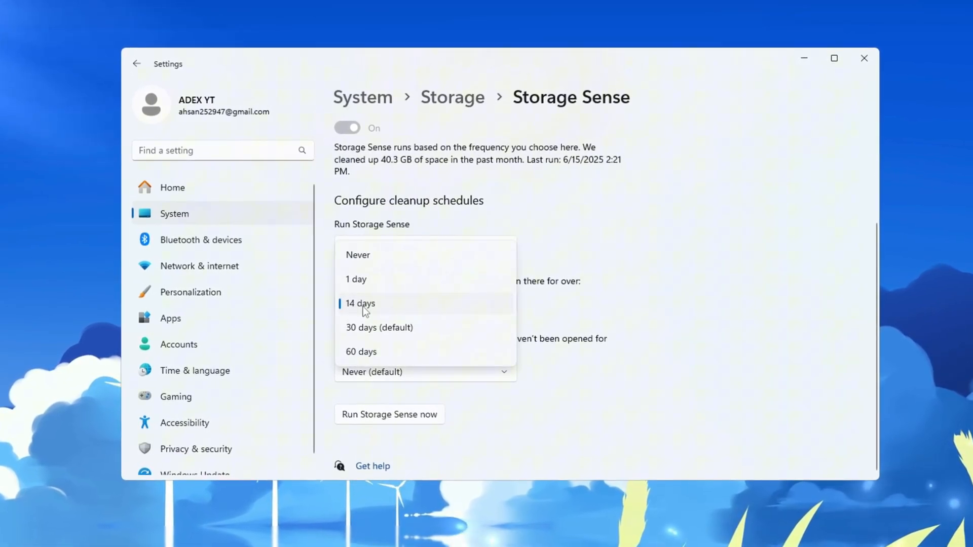
{"action": "left_click", "coordinate": [363, 309]}
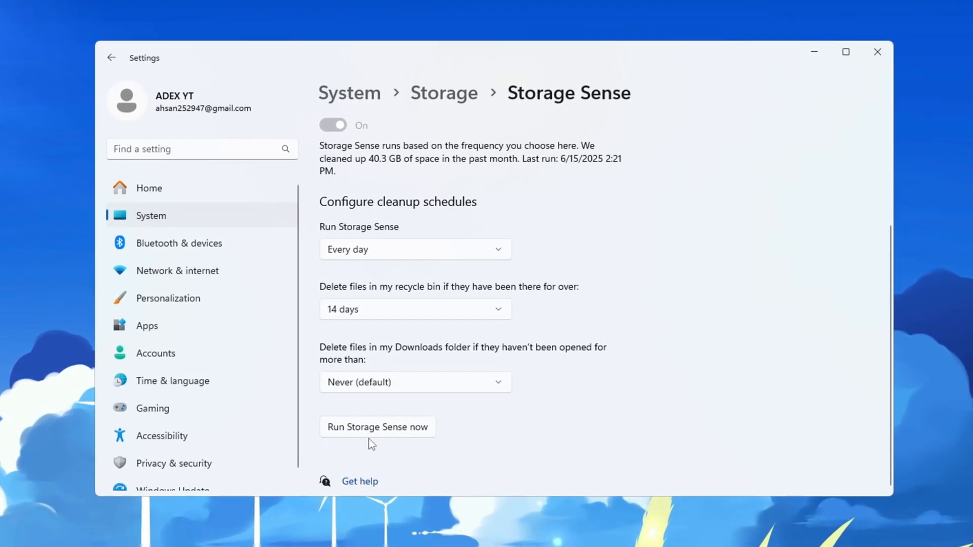
{"action": "left_click", "coordinate": [369, 435]}
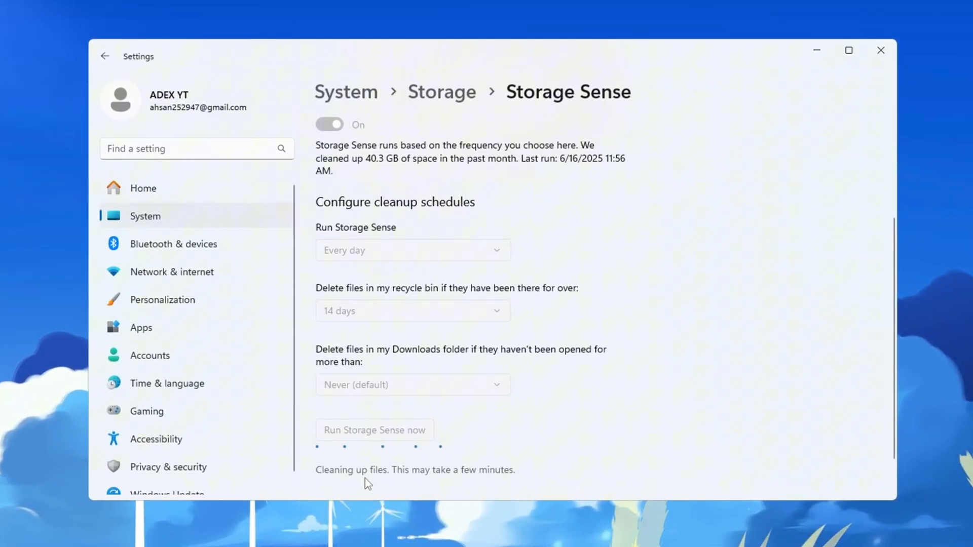